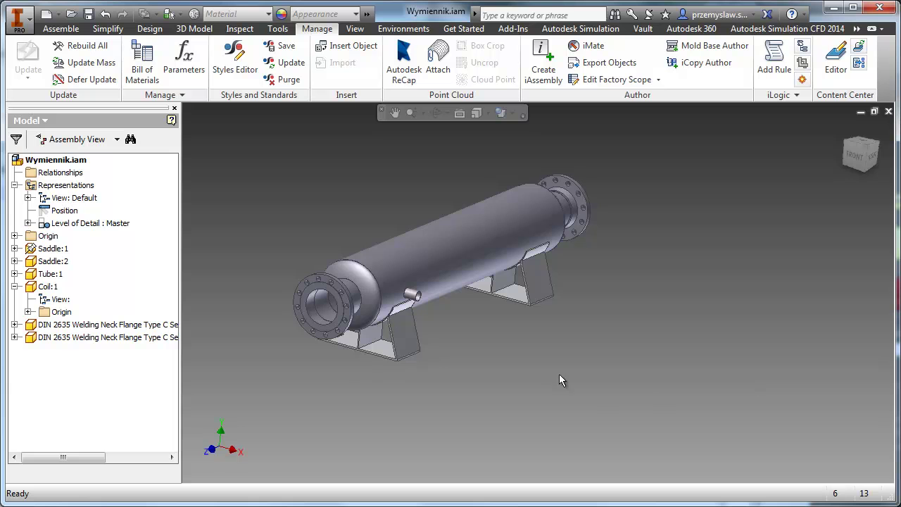
Examine the custom iProperties Objetosc and V of the Coil part within the assembly.
double_click(414, 296)
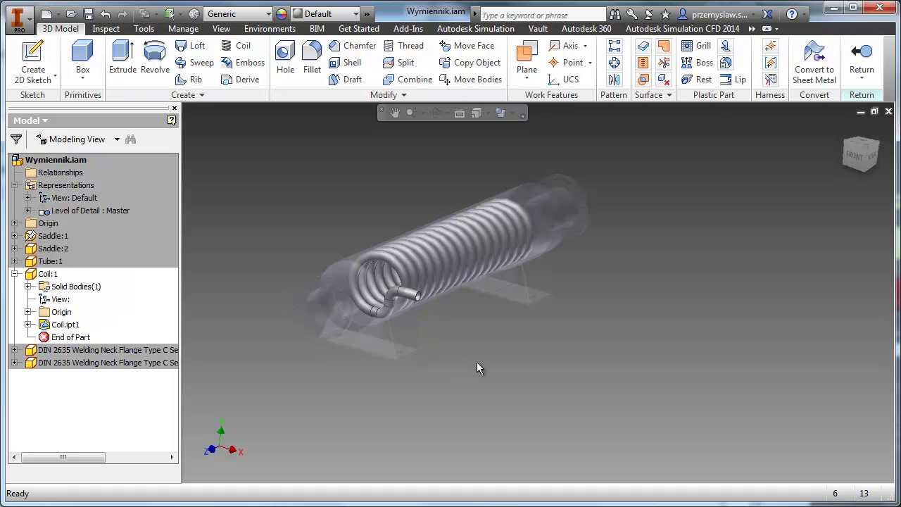
right_click(48, 274)
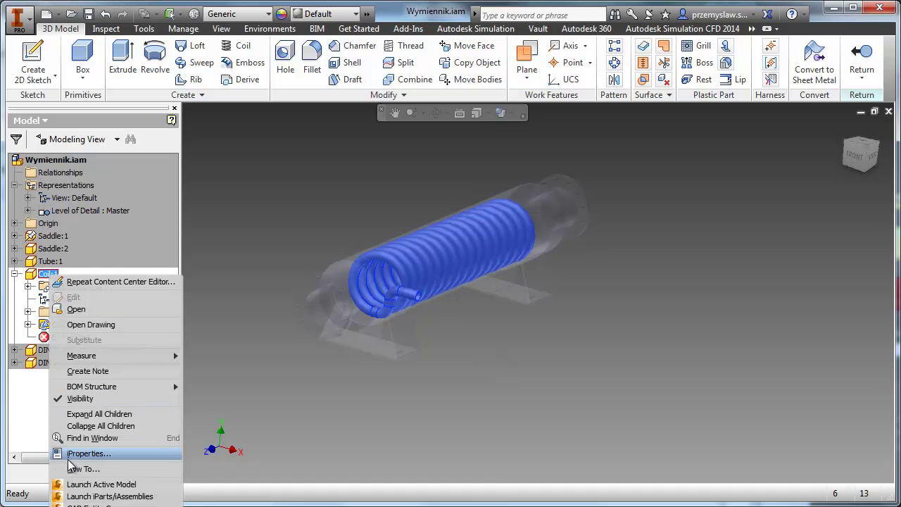
click(70, 456)
click(350, 78)
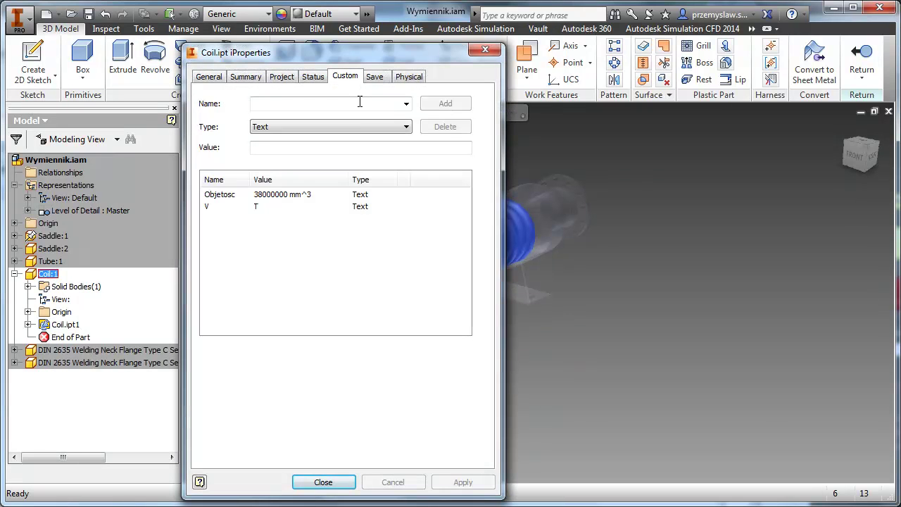
click(224, 197)
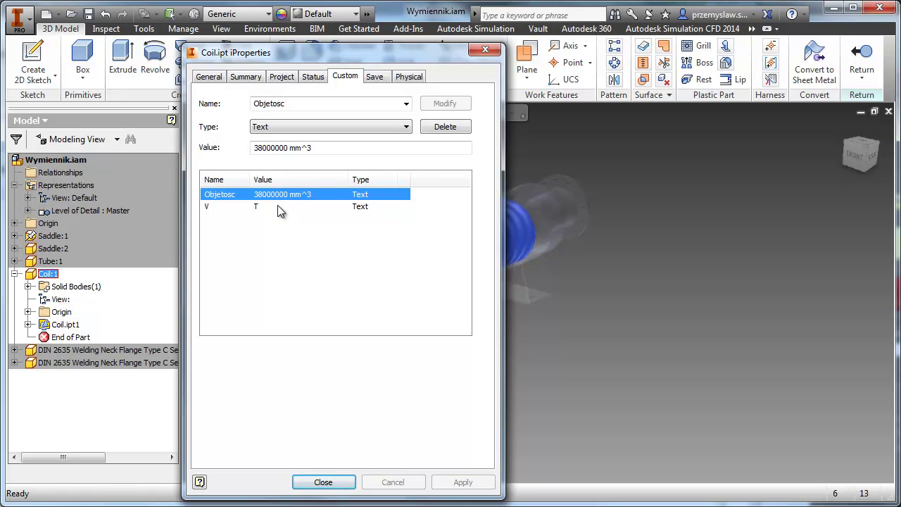
click(215, 207)
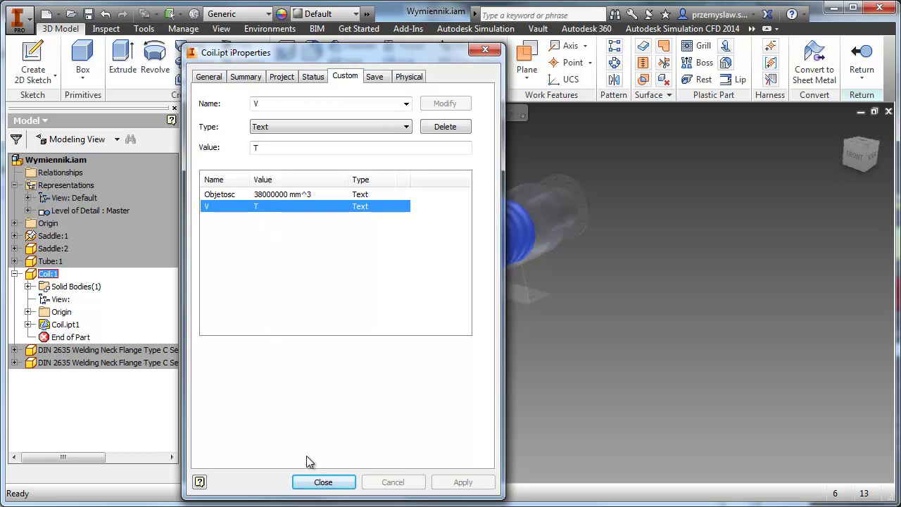
click(322, 482)
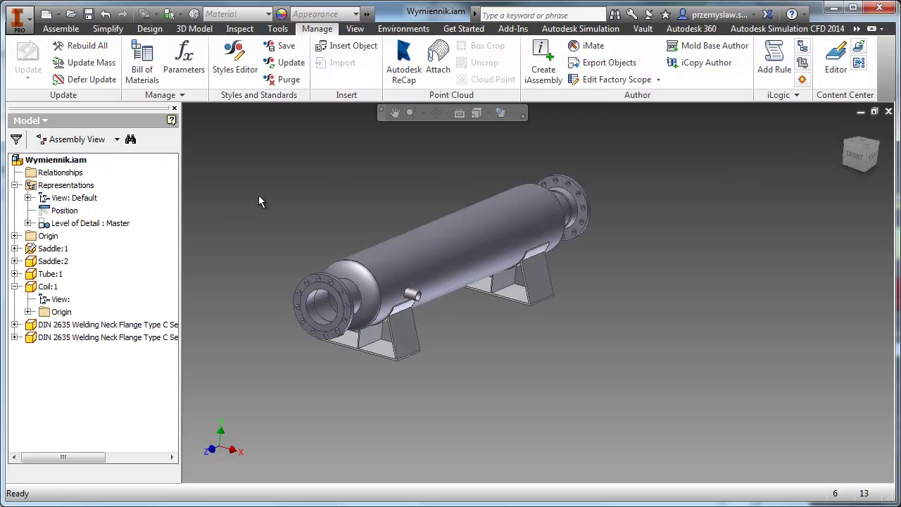
Open the Content Center Editor and set its library view to Inventor ISO.
click(837, 73)
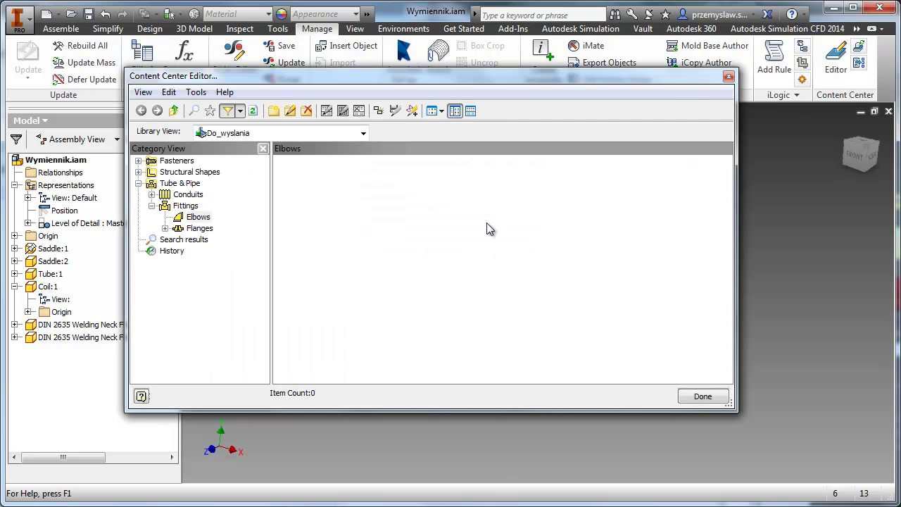
click(363, 133)
drag(364, 182, 364, 172)
click(250, 149)
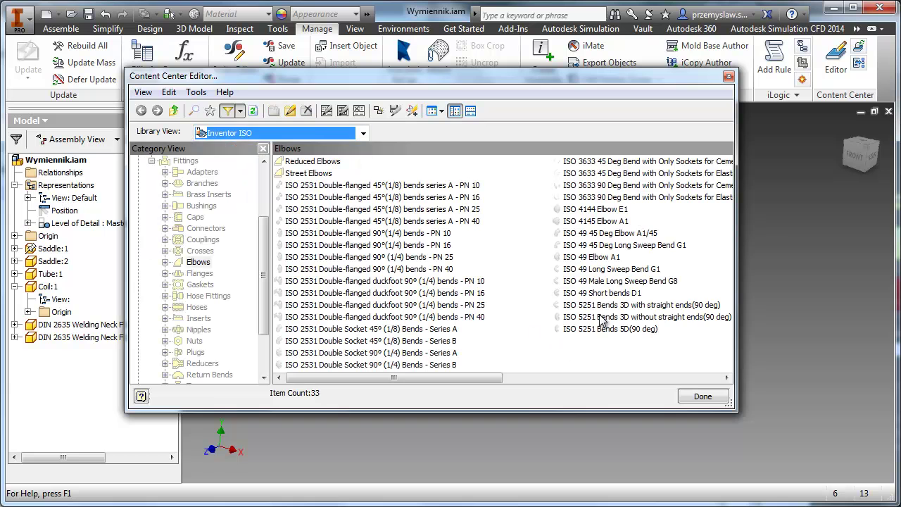
Copy the ISO 5251 Bends 3D with straight ends(90 deg) family to Do_wyslania, prefixing its name with "V" and dropping "Copy of" from the description.
click(600, 305)
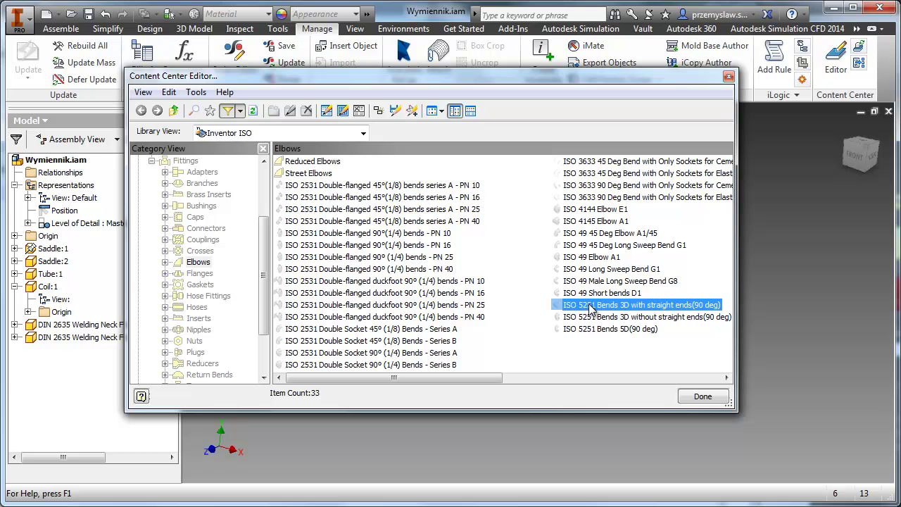
right_click(590, 307)
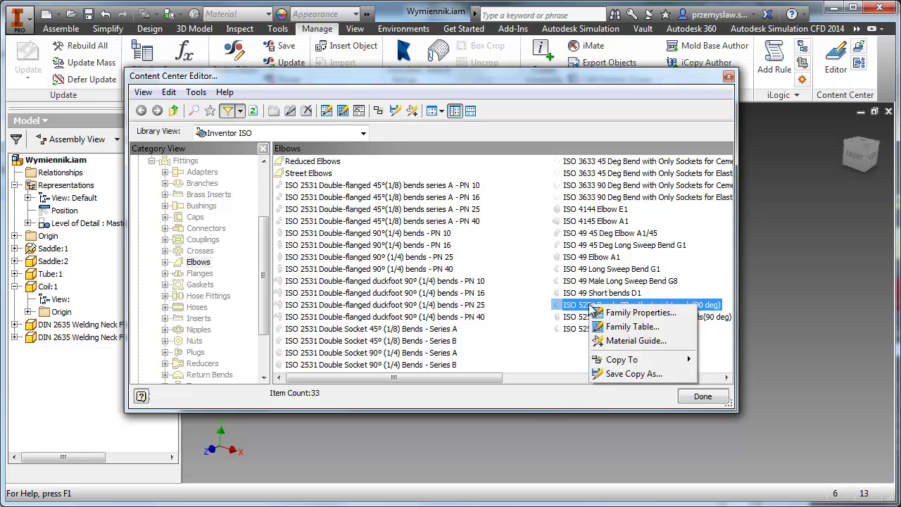
click(614, 377)
drag(325, 242, 296, 241)
text(V)
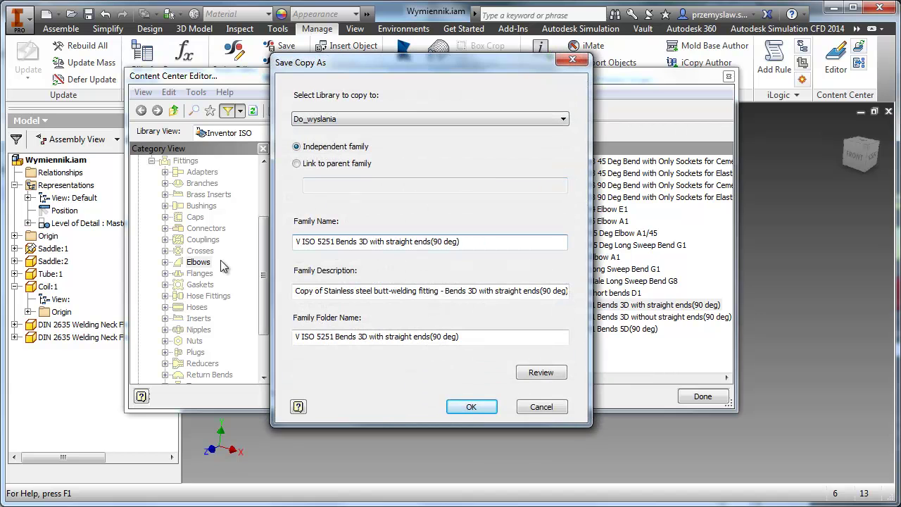
click(323, 291)
drag(324, 291, 296, 290)
key(BackSpace)
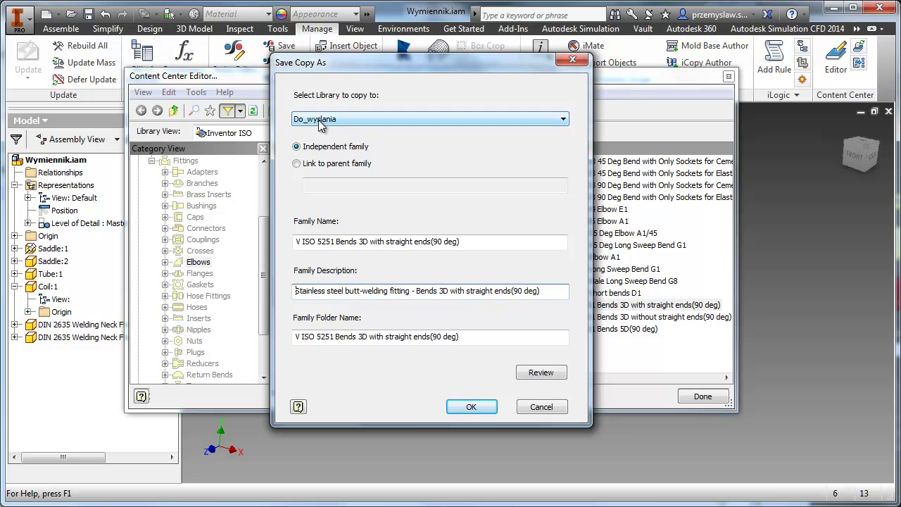
click(471, 407)
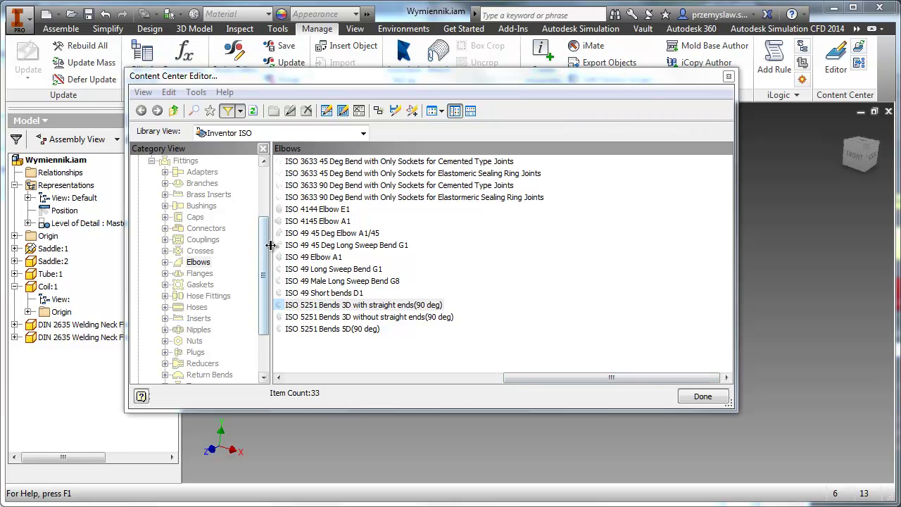
Start an independent copy of the ISO 4200 Tube family into the Do_wyslania library and name it "V ISO 4200 Tube".
drag(262, 254, 266, 200)
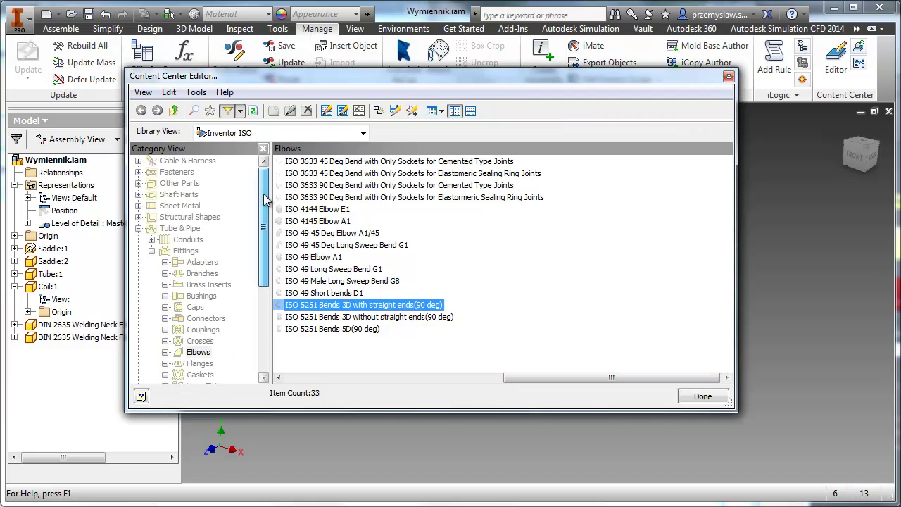
click(191, 240)
double_click(299, 186)
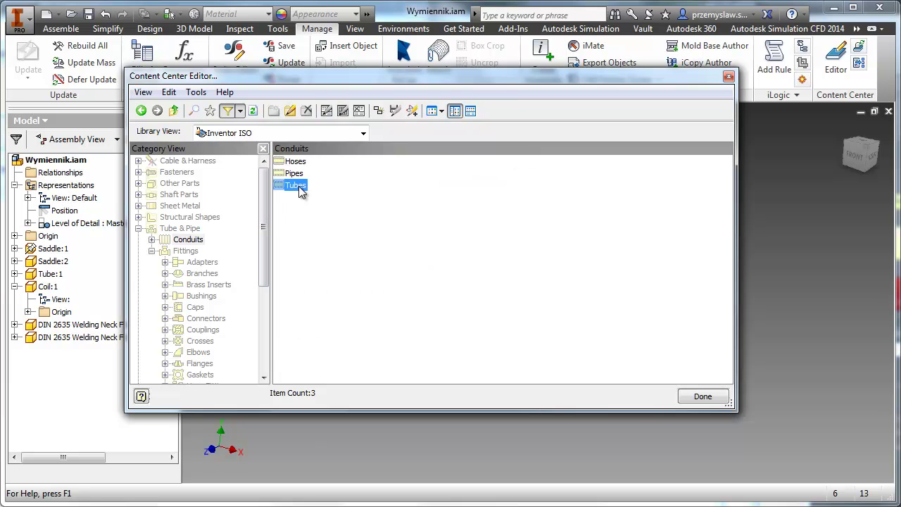
right_click(308, 187)
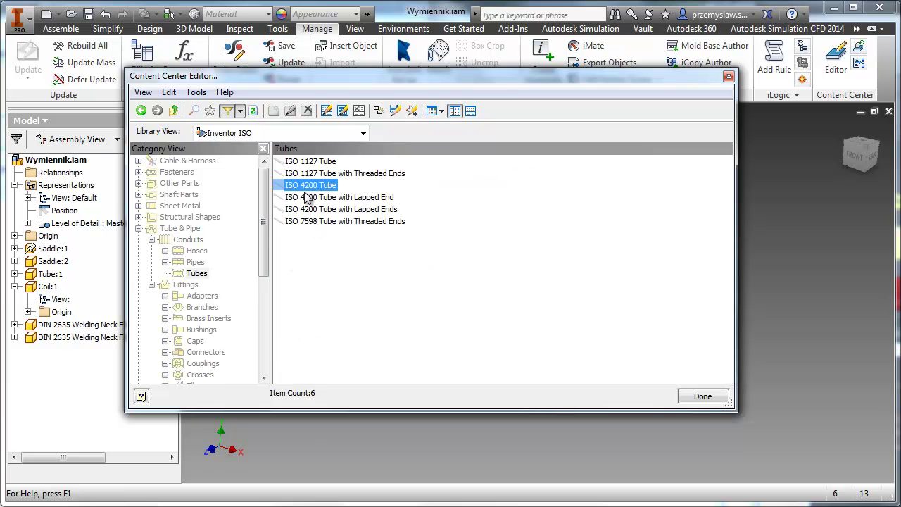
click(331, 255)
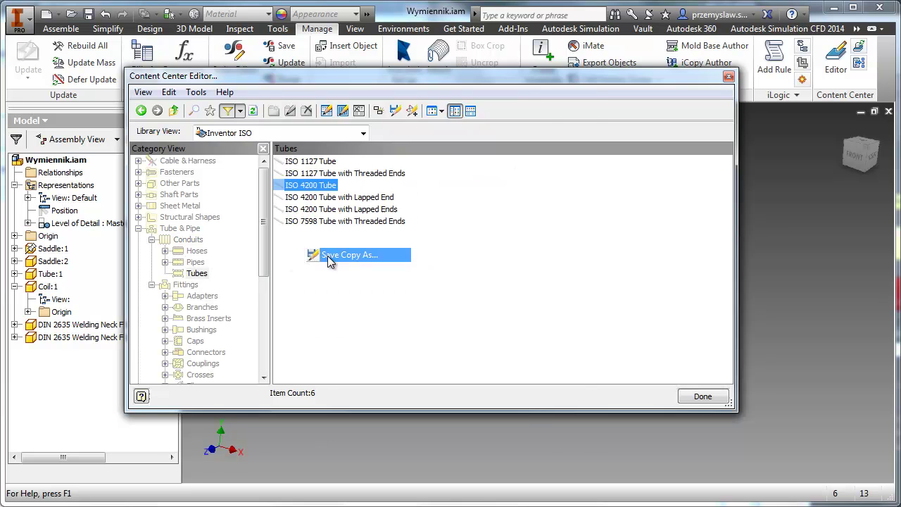
drag(321, 243, 224, 260)
key(Delete)
key(Delete)
key(Delete)
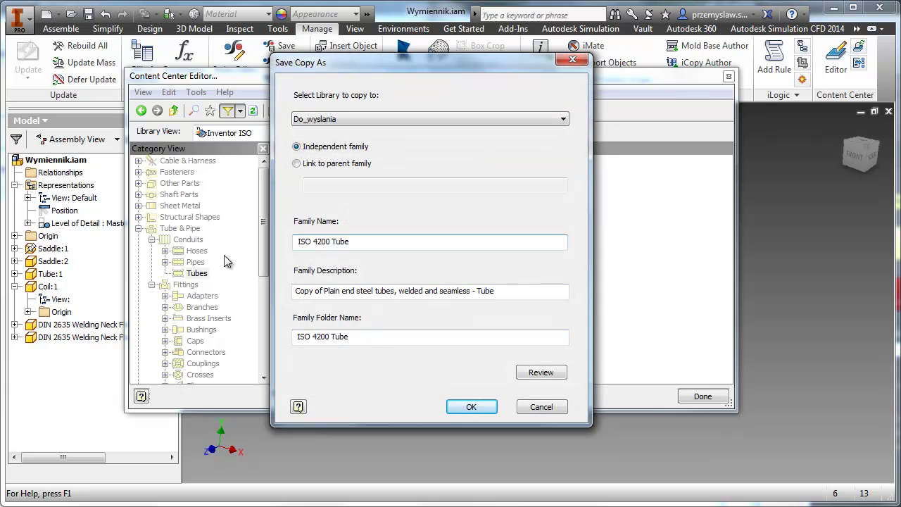
text(V)
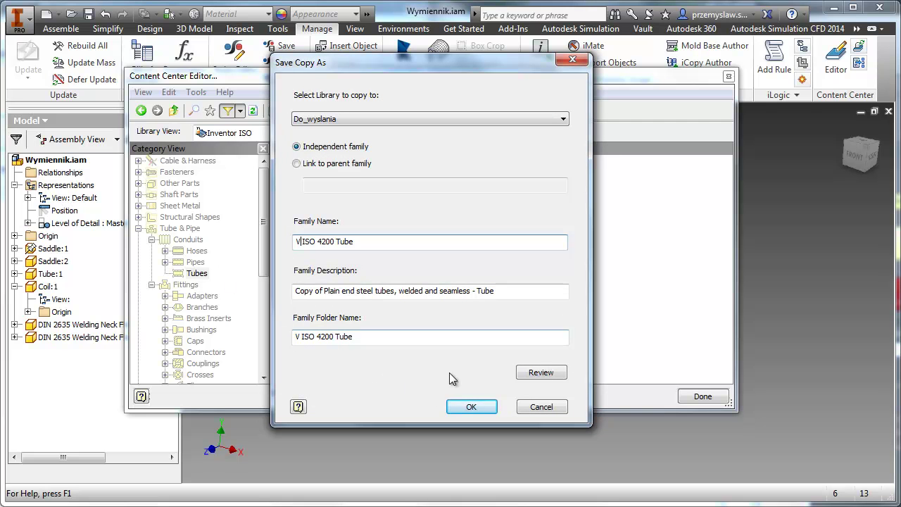
Remove "Copy of" from the tube family's description, save the copy and close the Content Center Editor.
drag(323, 291, 187, 317)
key(Delete)
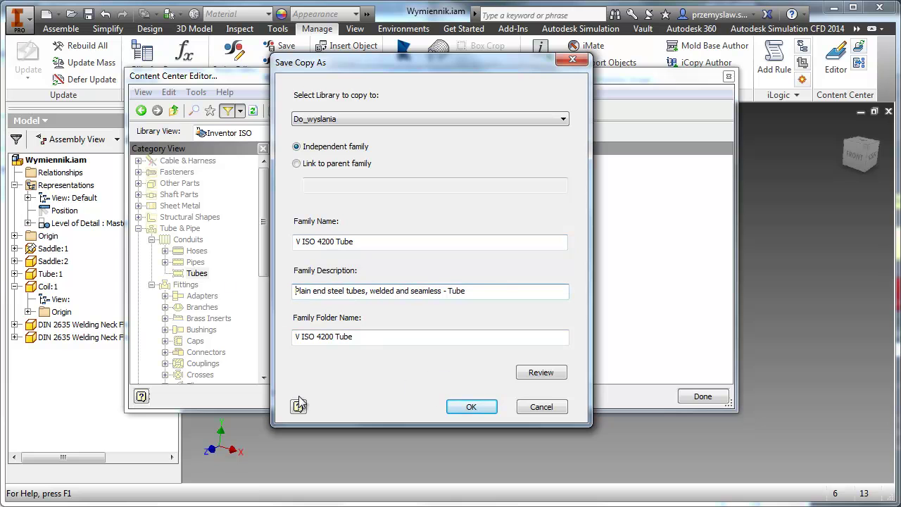
click(471, 407)
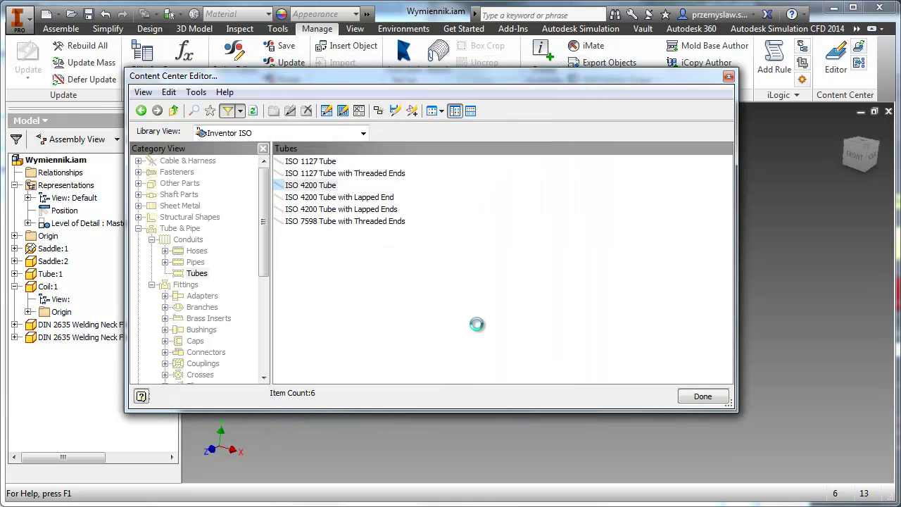
click(702, 398)
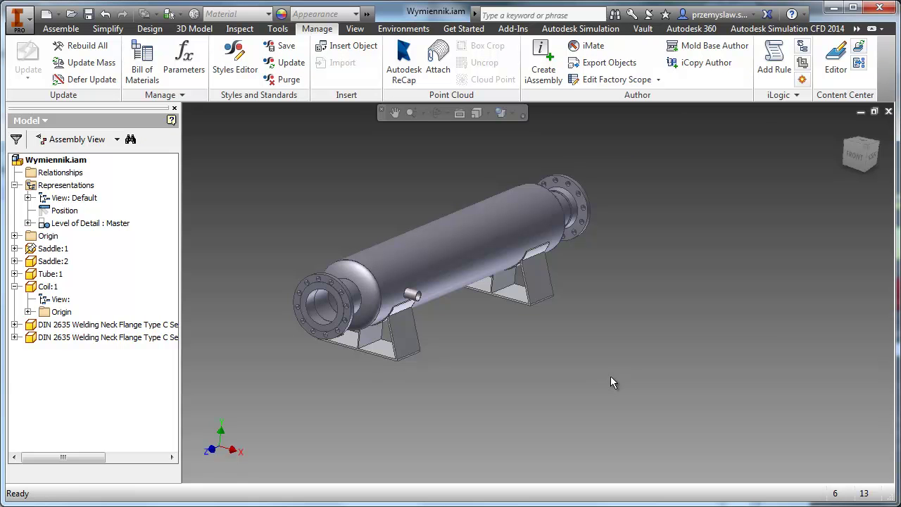
Insert the V ISO 4200 Tube family from the Content Center as a custom part with nominal size M65.
click(66, 29)
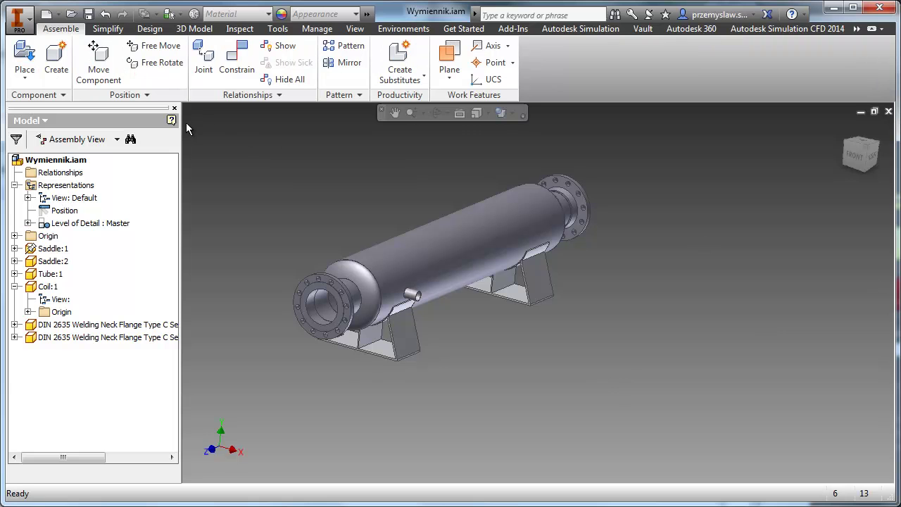
click(25, 60)
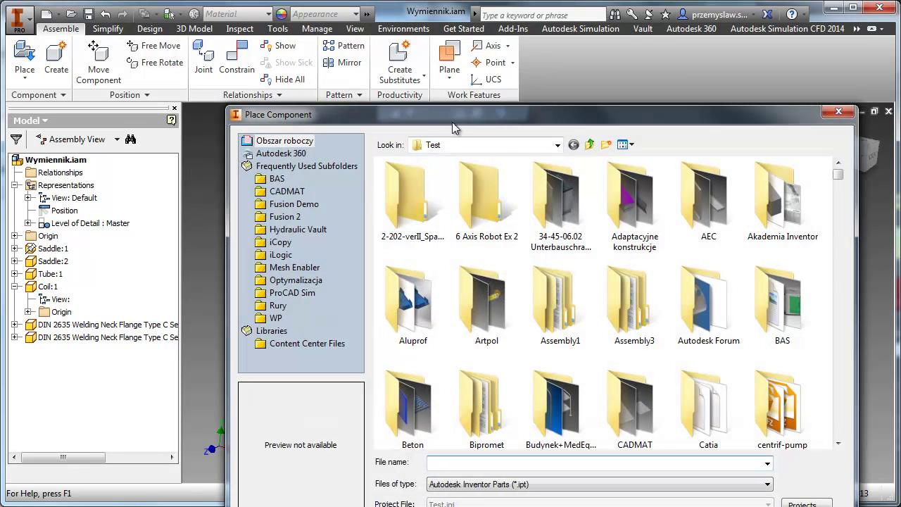
click(839, 112)
click(17, 83)
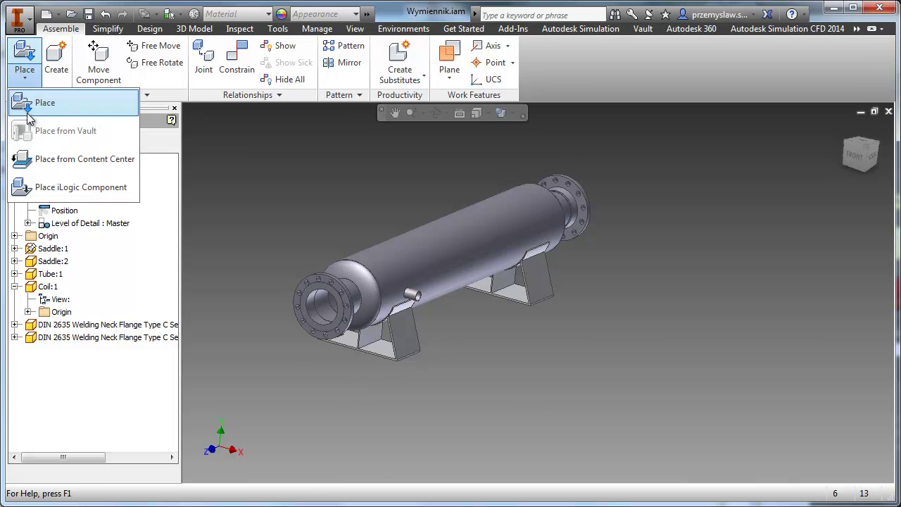
click(39, 157)
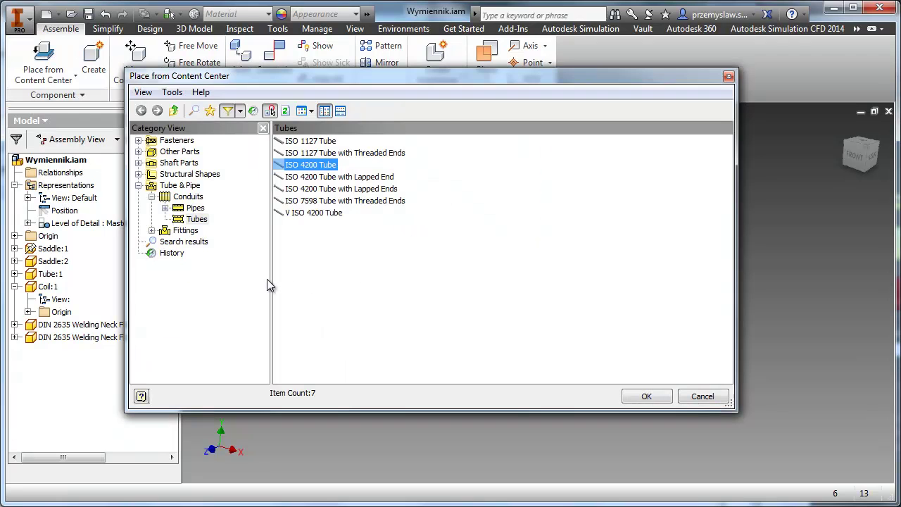
click(313, 212)
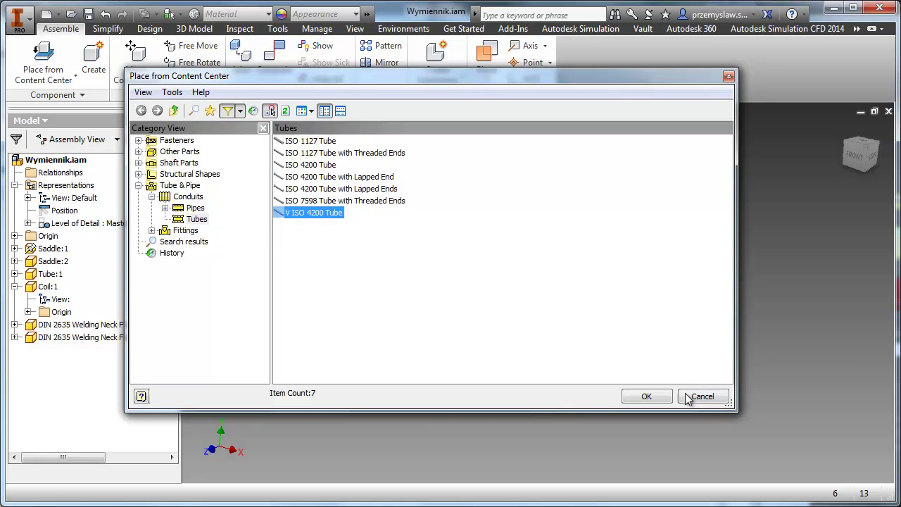
click(646, 397)
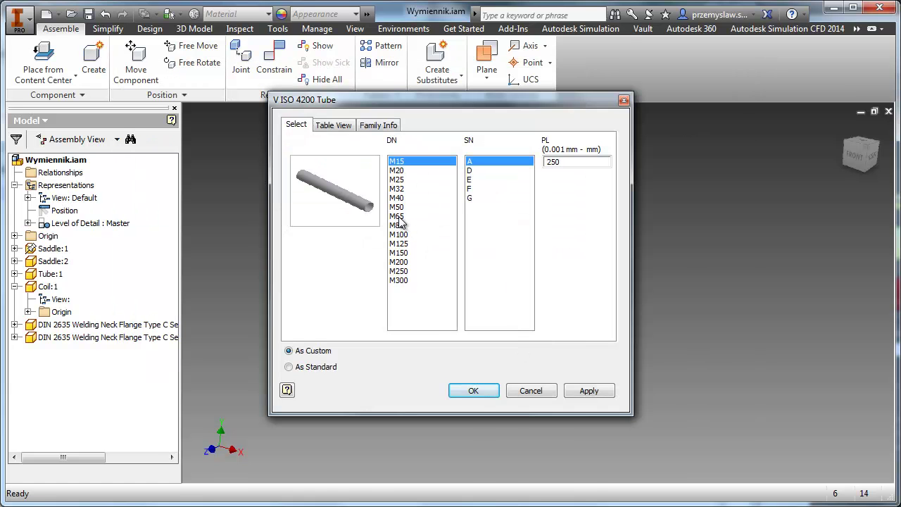
click(398, 207)
click(399, 216)
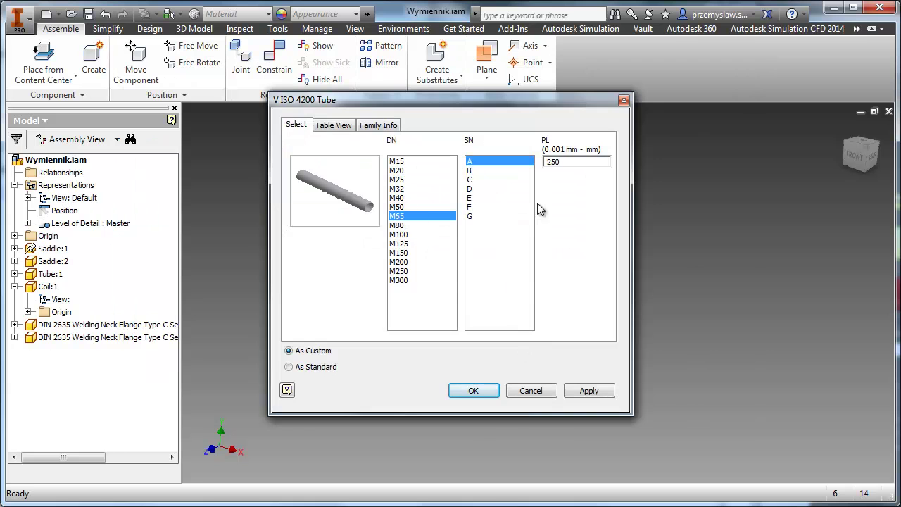
click(483, 391)
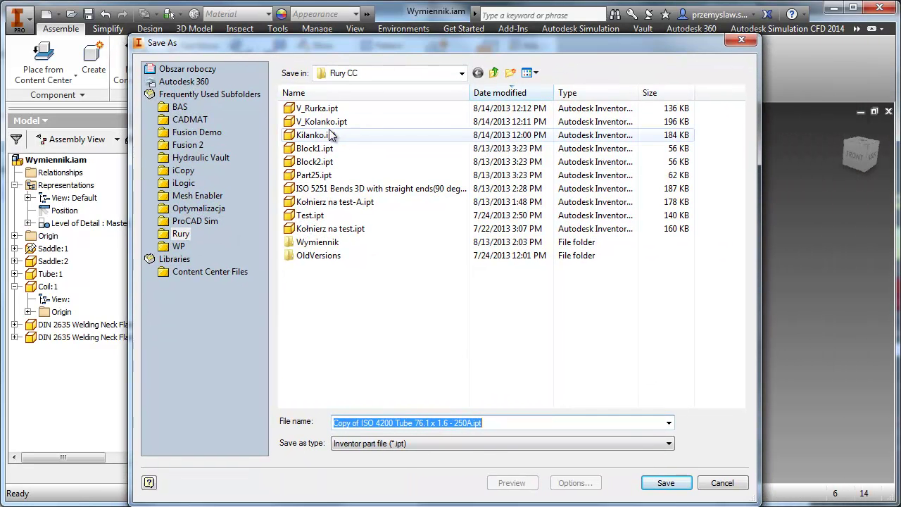
Save the tube as V_Rurka.ipt in the Rury CC folder, replacing the existing file, and place one instance beside the heat exchanger.
click(320, 121)
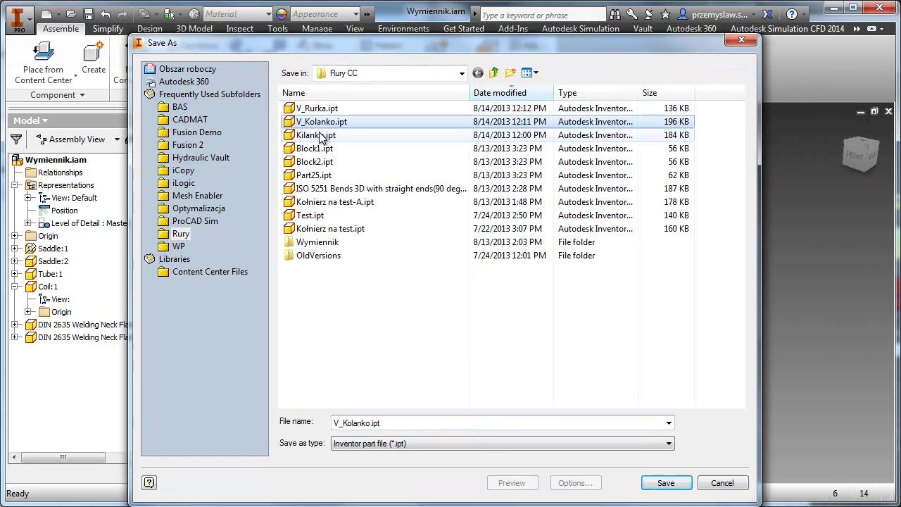
click(310, 108)
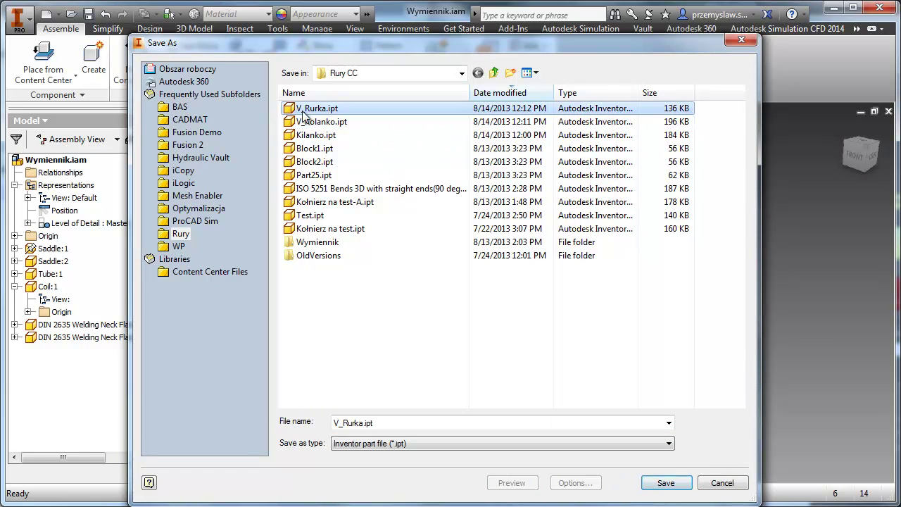
click(662, 483)
click(336, 358)
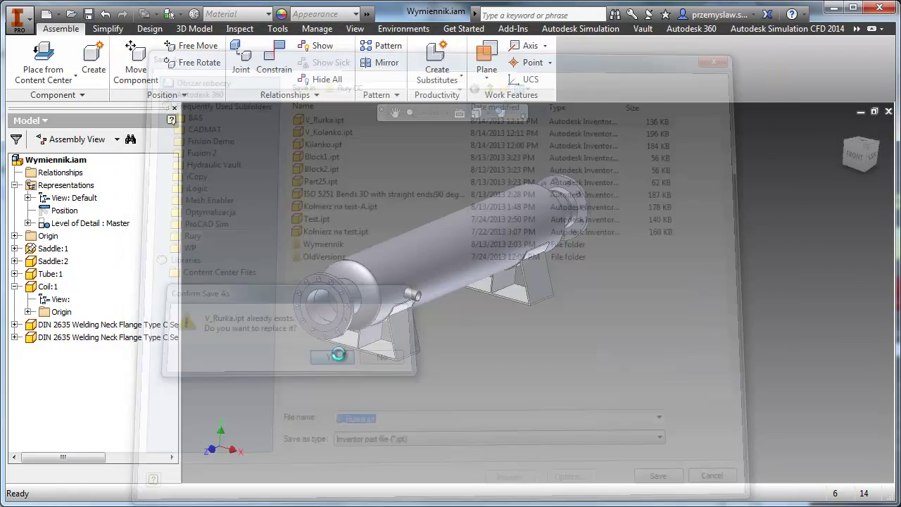
right_click(586, 313)
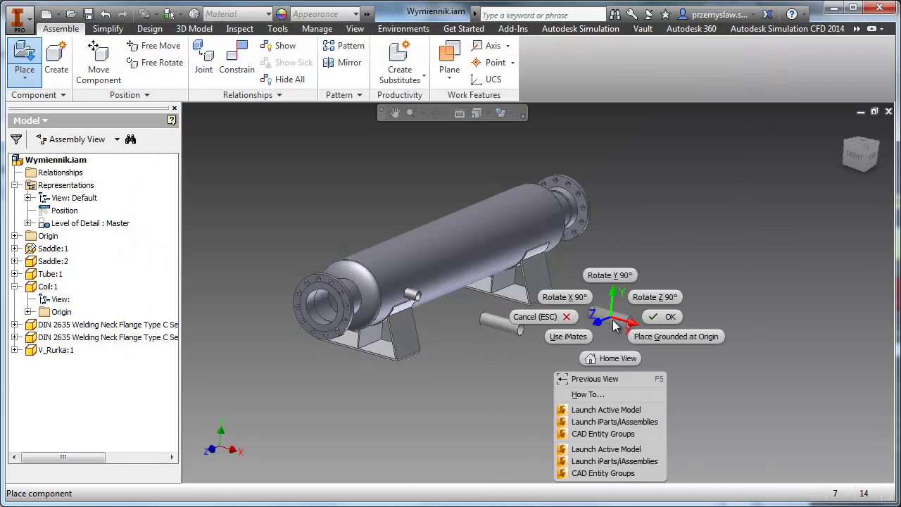
click(658, 316)
Choose the V ISO 5251 Bends 3D with straight ends(90 deg) family from the Content Center's elbow fittings for placement.
click(43, 58)
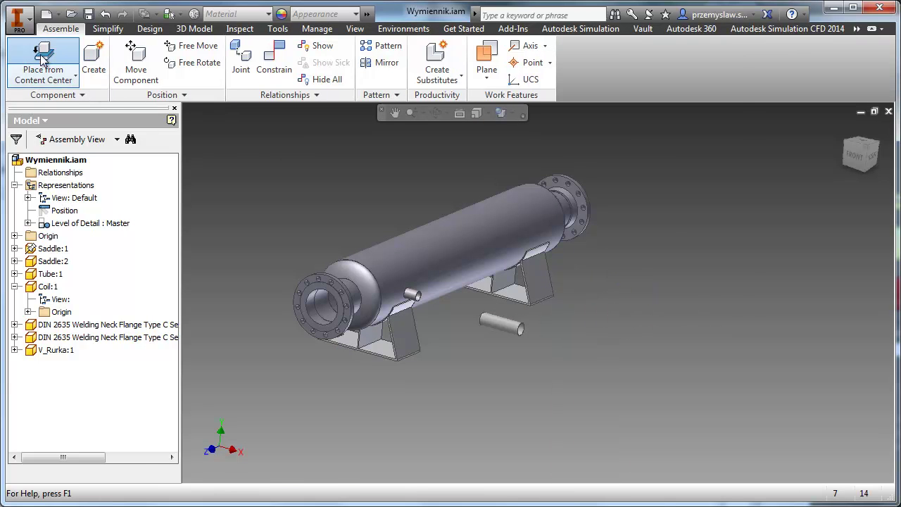
click(181, 232)
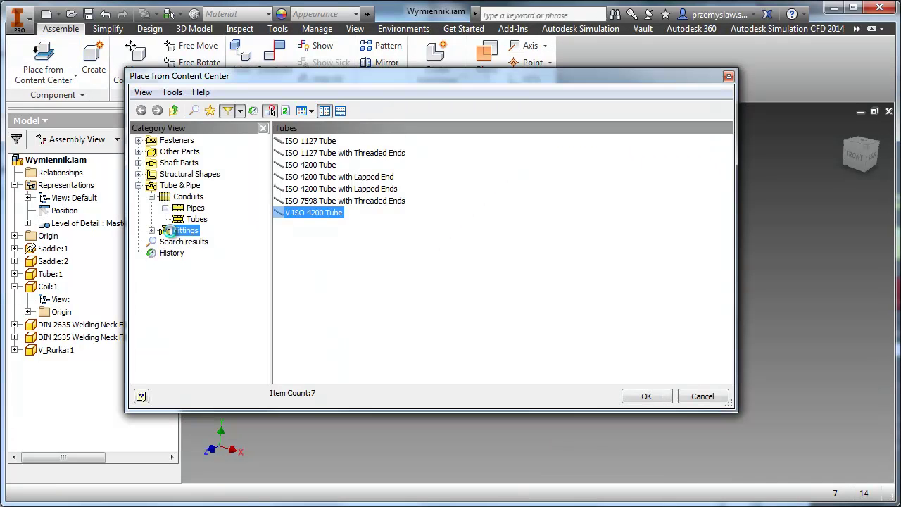
click(152, 231)
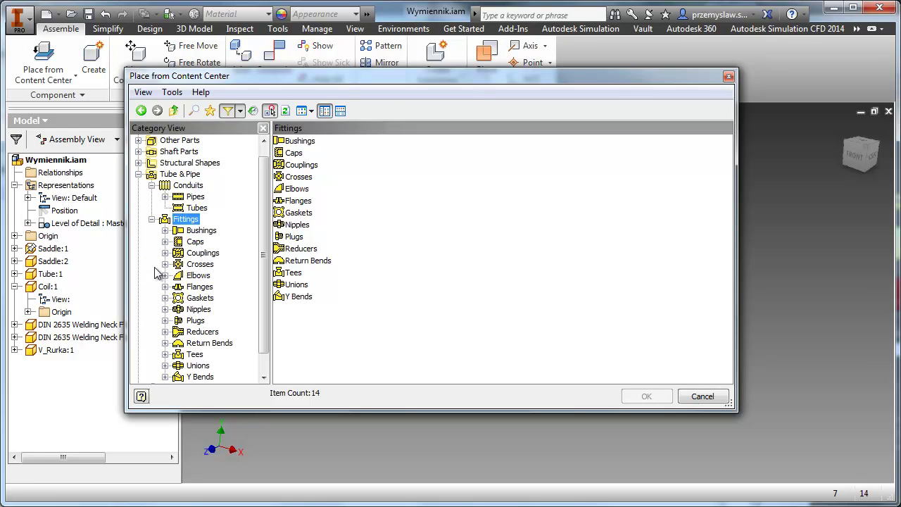
click(198, 276)
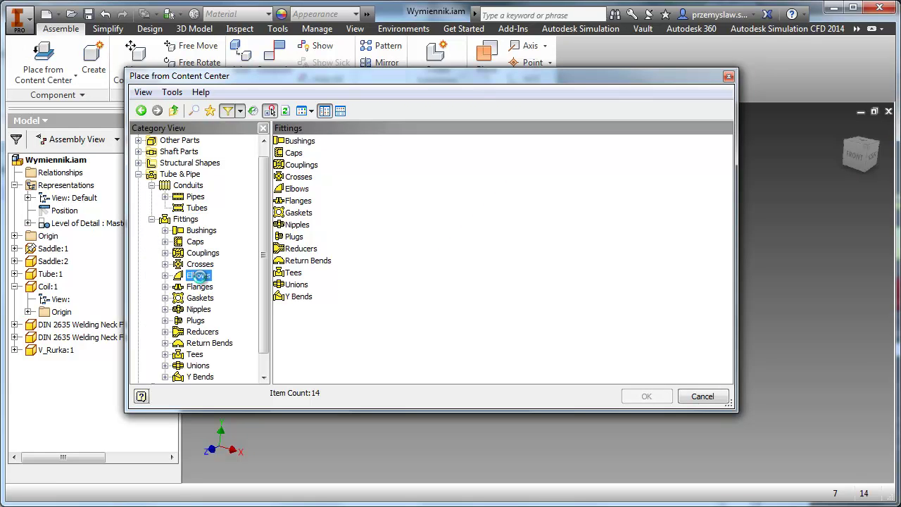
click(590, 310)
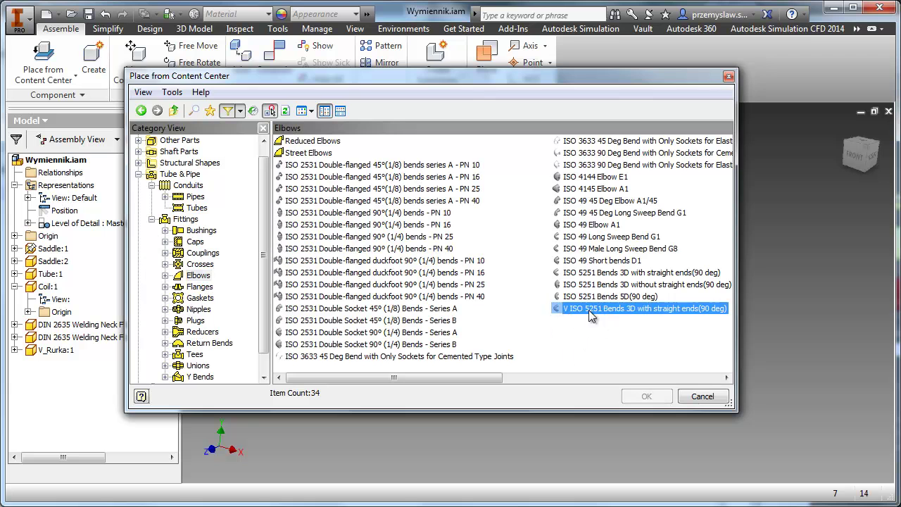
click(645, 397)
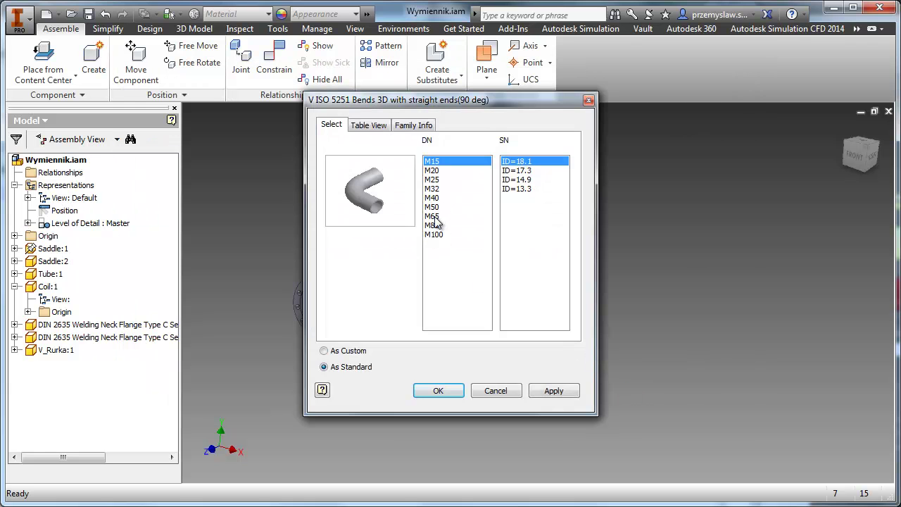
Set the bend's nominal size to M65 and place one instance as a standard part beside the loose tube.
click(436, 225)
click(444, 391)
click(559, 314)
right_click(638, 280)
click(638, 279)
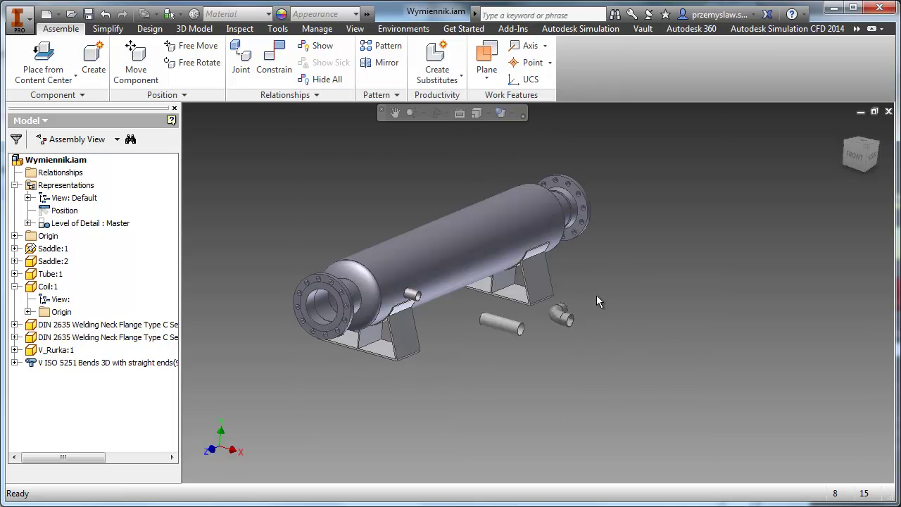
Open the placed bend as a separate part document.
click(562, 319)
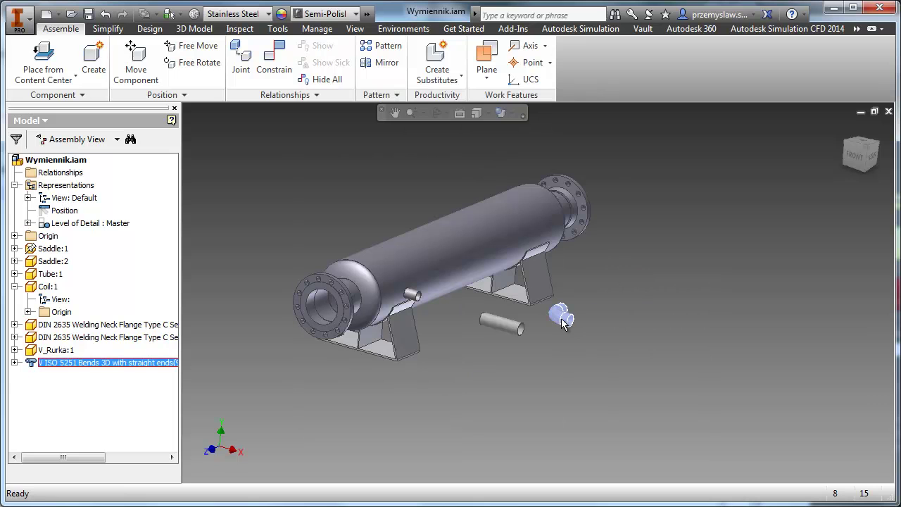
right_click(562, 323)
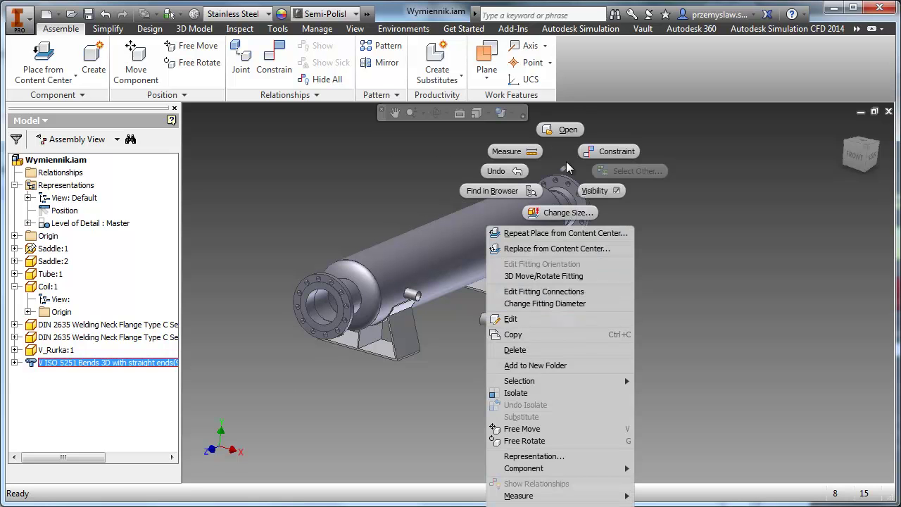
click(562, 130)
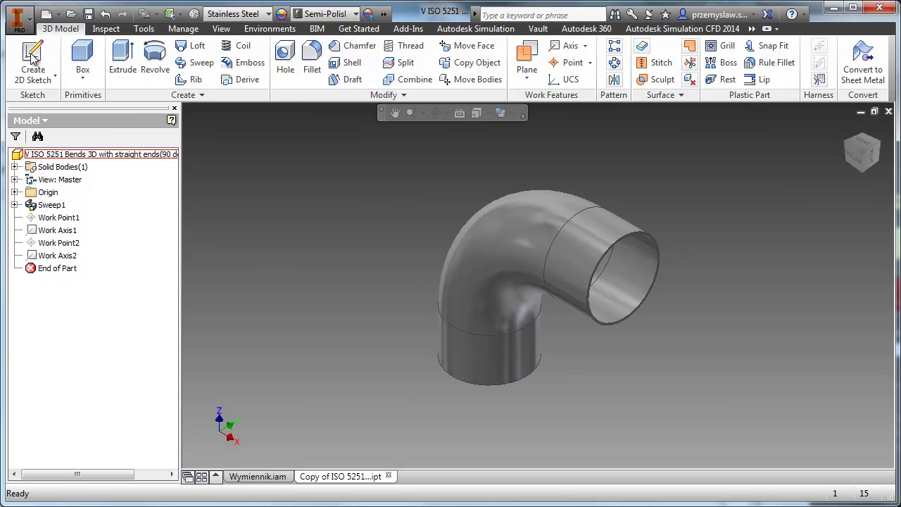
Save the bend under the name V_Kolanko.ipt in the Rury CC folder, replacing the existing file.
click(17, 15)
click(46, 185)
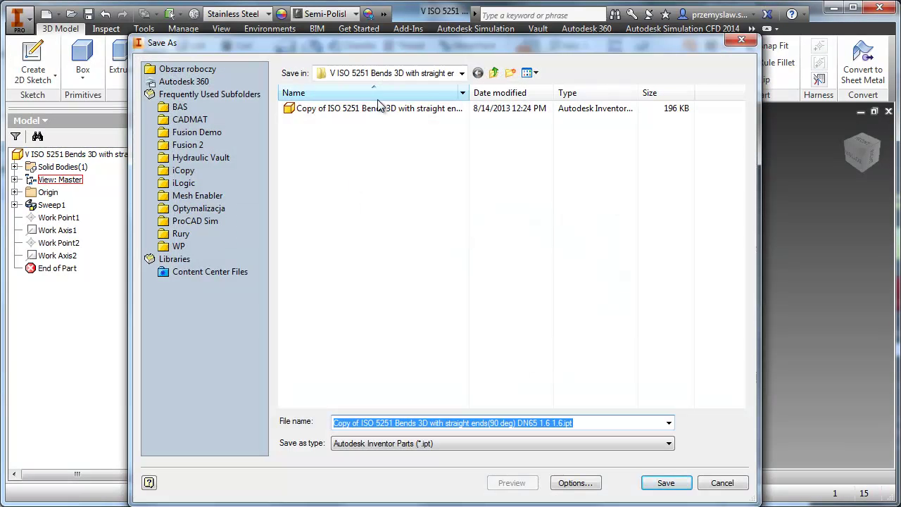
click(494, 73)
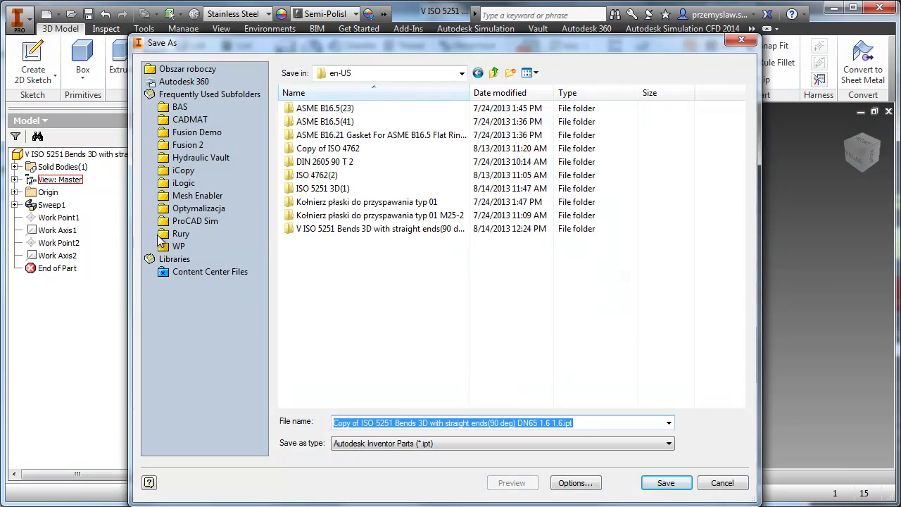
click(181, 234)
click(331, 121)
click(660, 483)
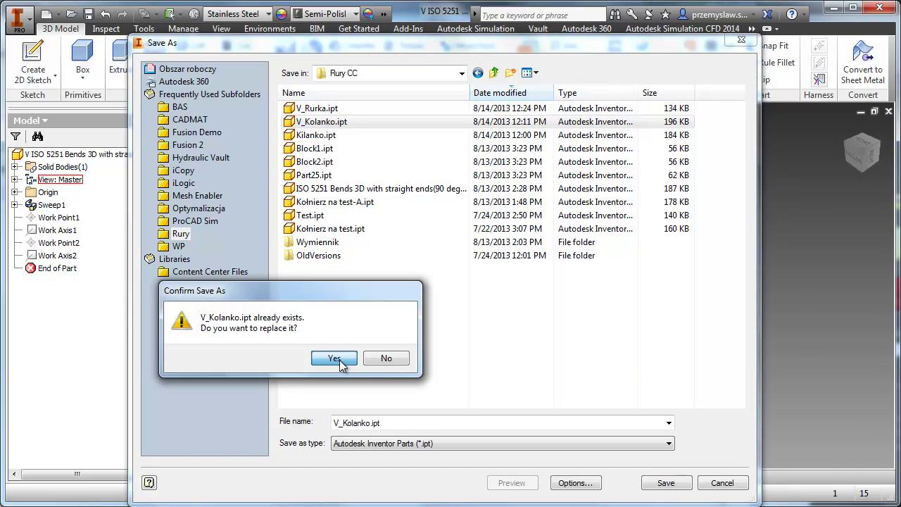
click(338, 359)
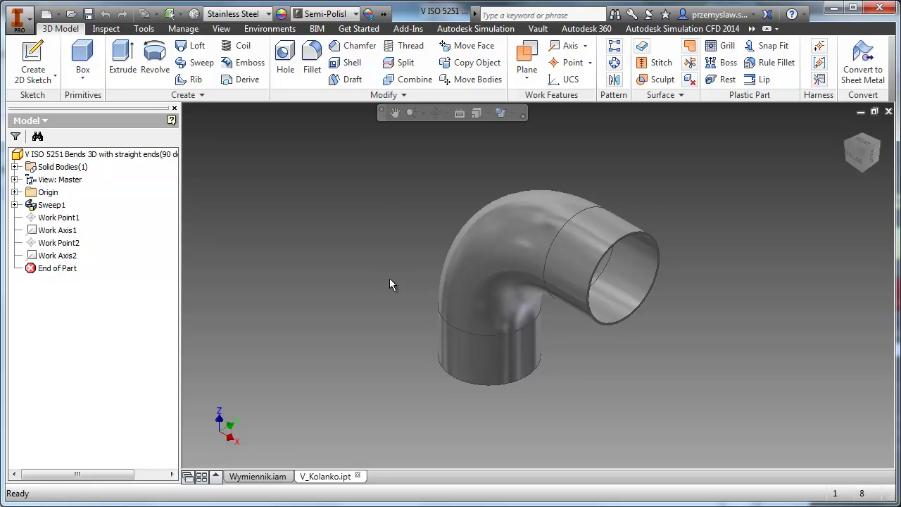
Add a custom text iProperty named V with the value T to the bend part.
right_click(153, 156)
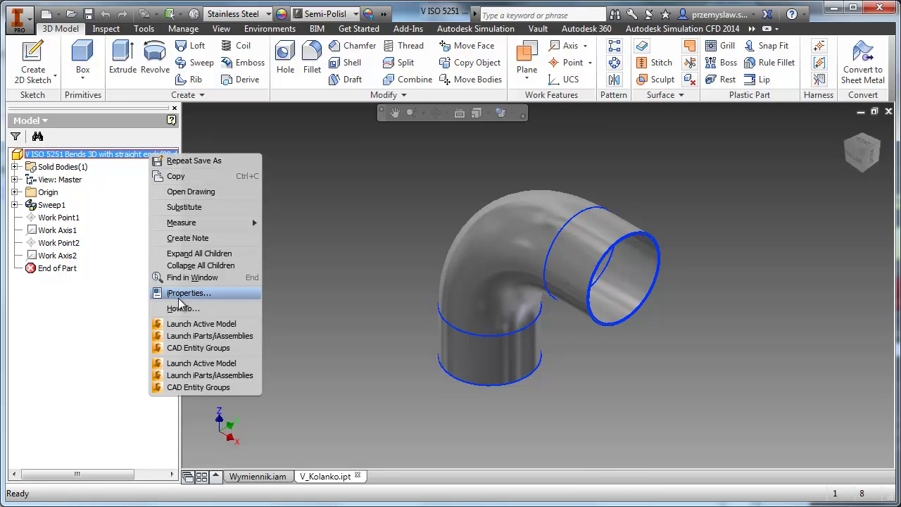
click(204, 293)
click(453, 59)
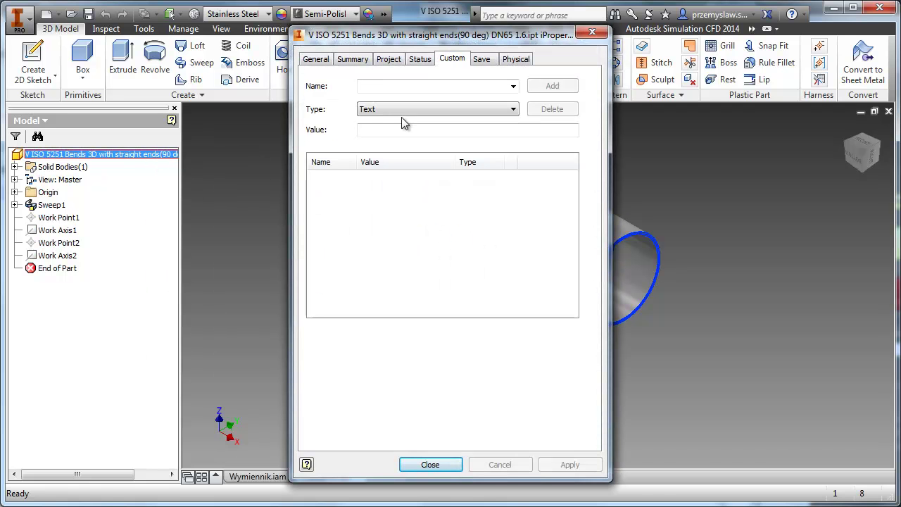
click(374, 85)
text(V)
click(380, 129)
text(T)
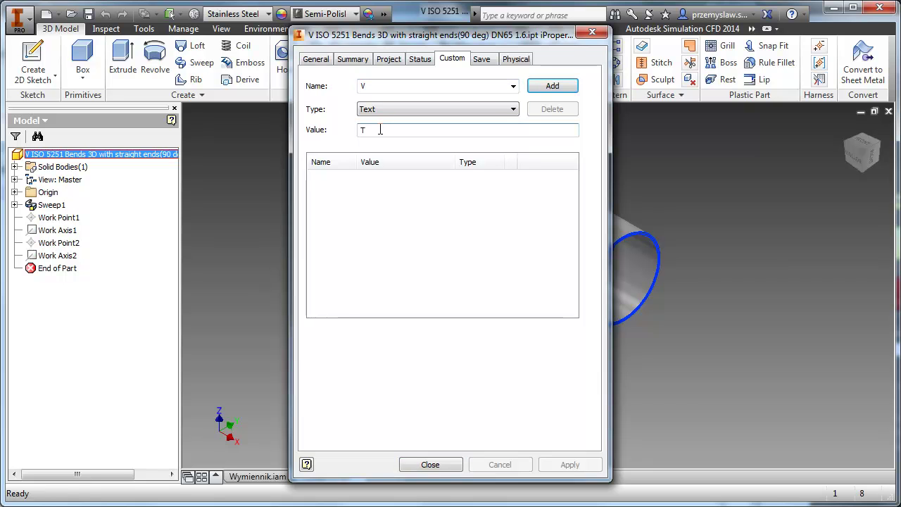
click(562, 88)
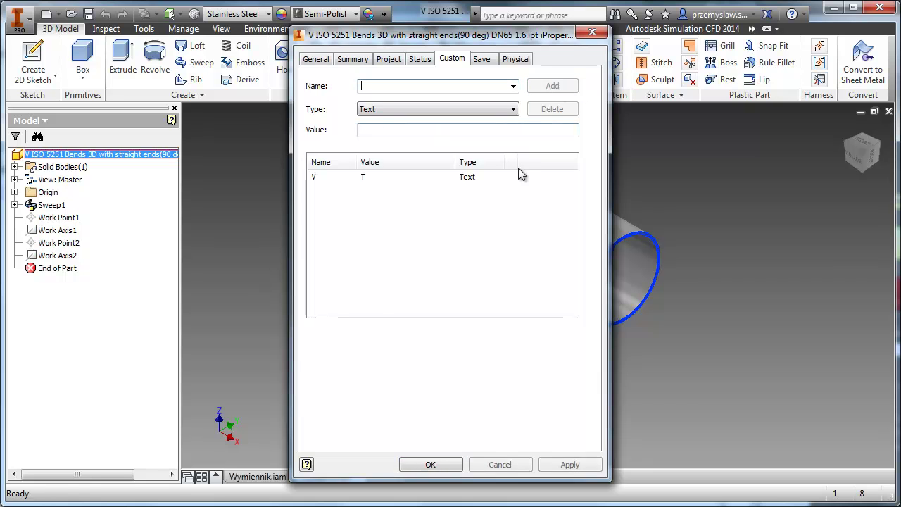
click(433, 467)
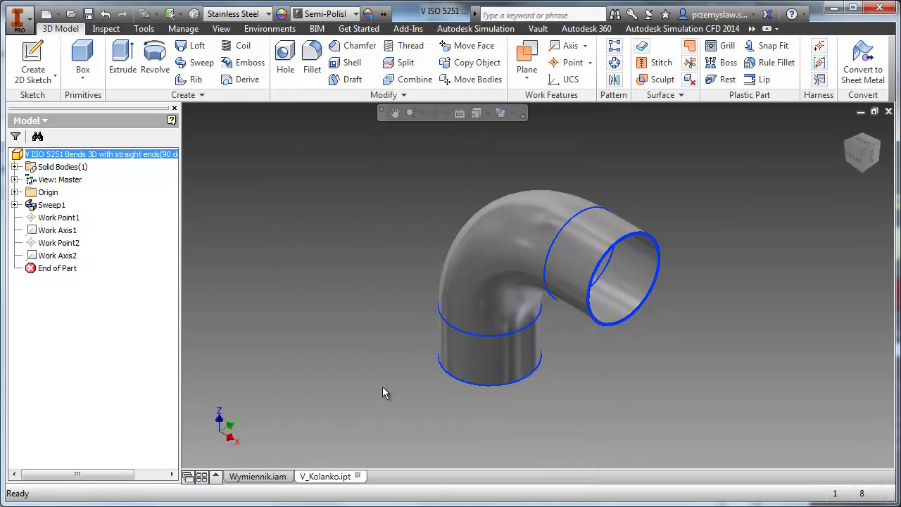
click(340, 269)
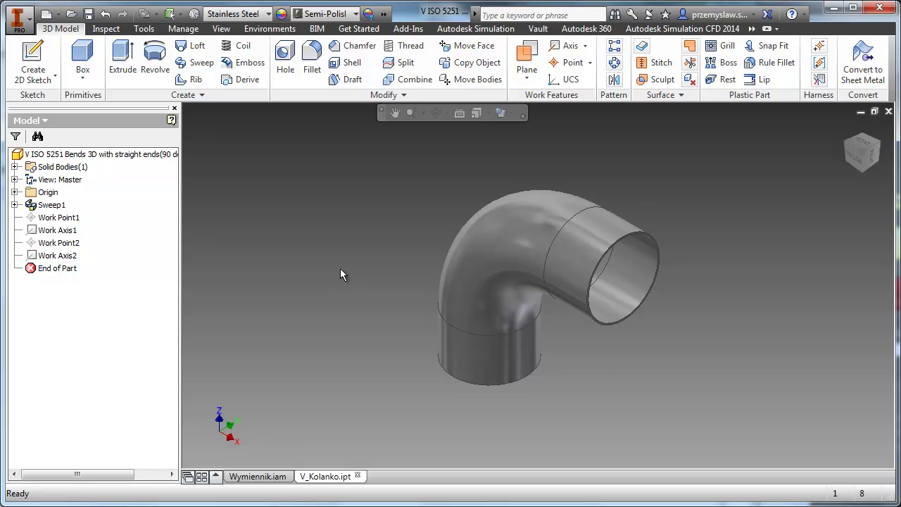
Add a numeric user parameter r to the bend with the equation (D-2*T)/2.
click(384, 14)
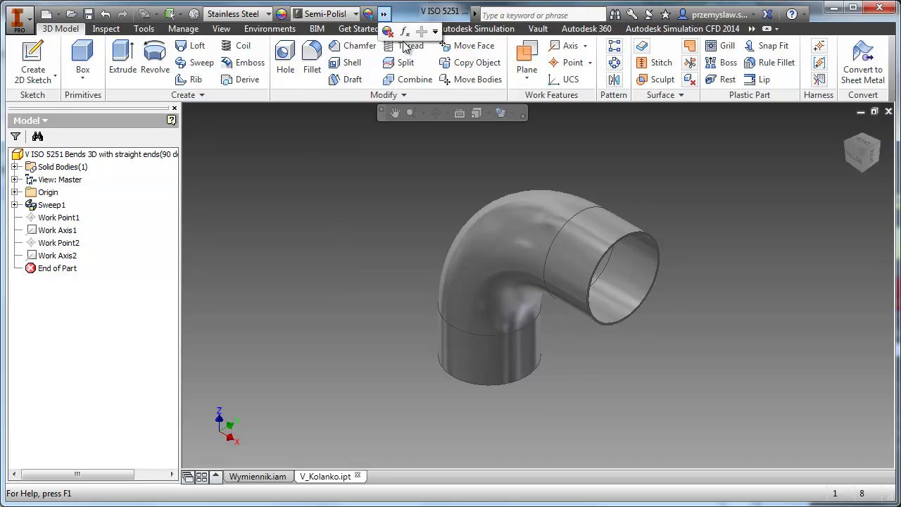
click(404, 32)
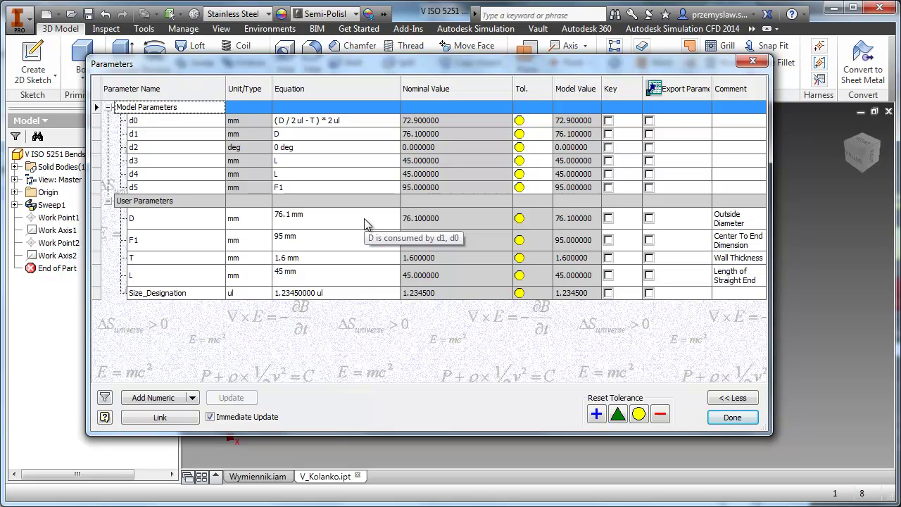
click(156, 399)
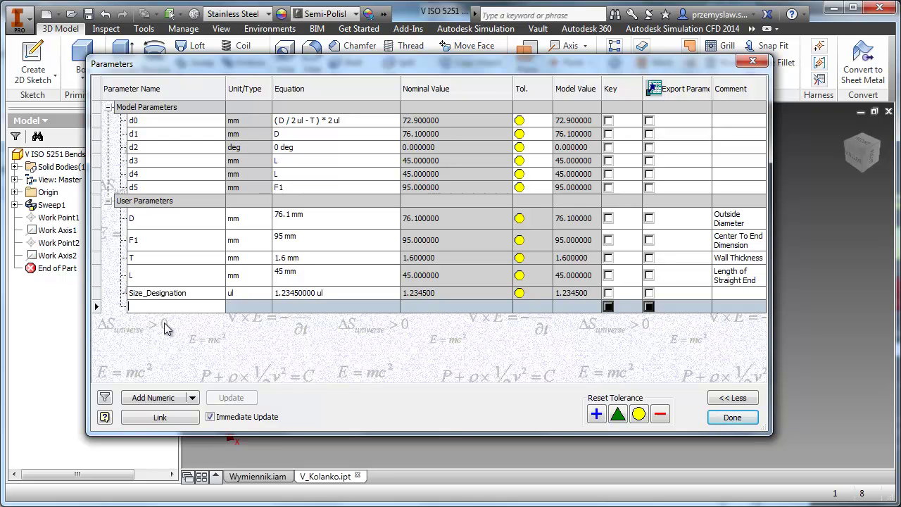
text(r)
key(Return)
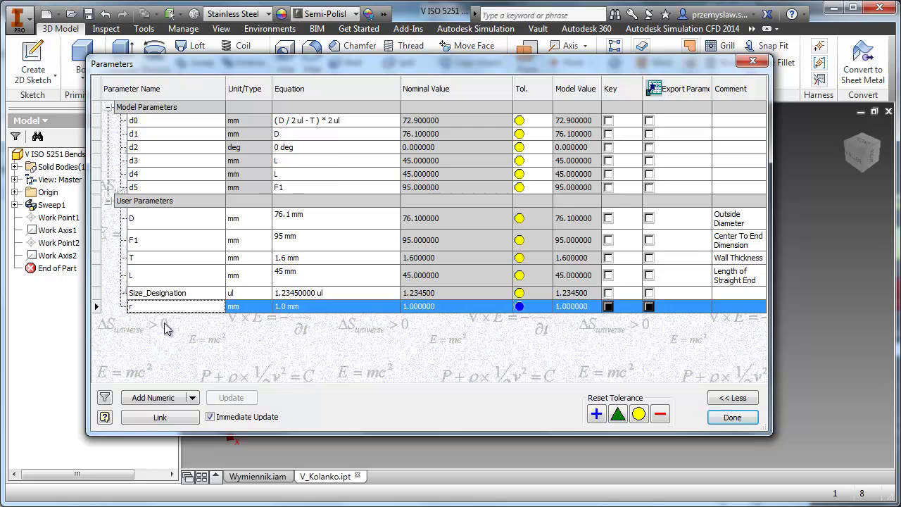
click(303, 308)
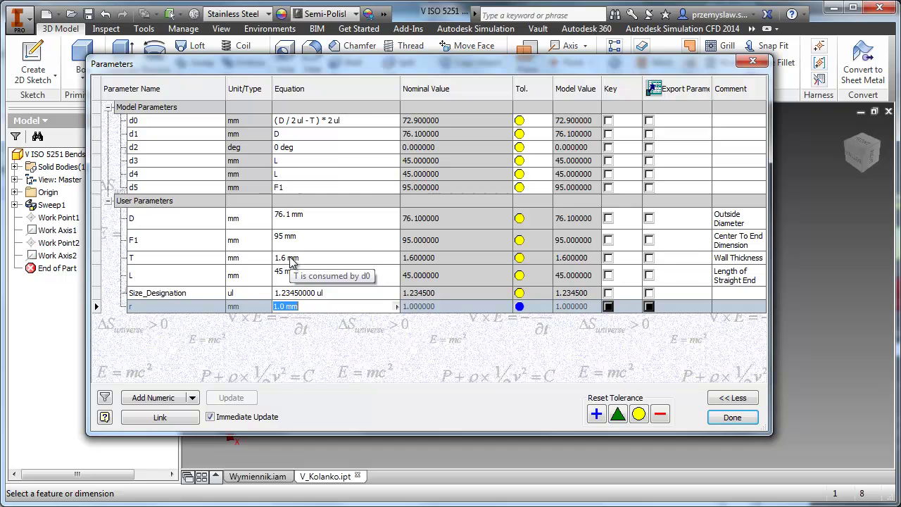
text((D)
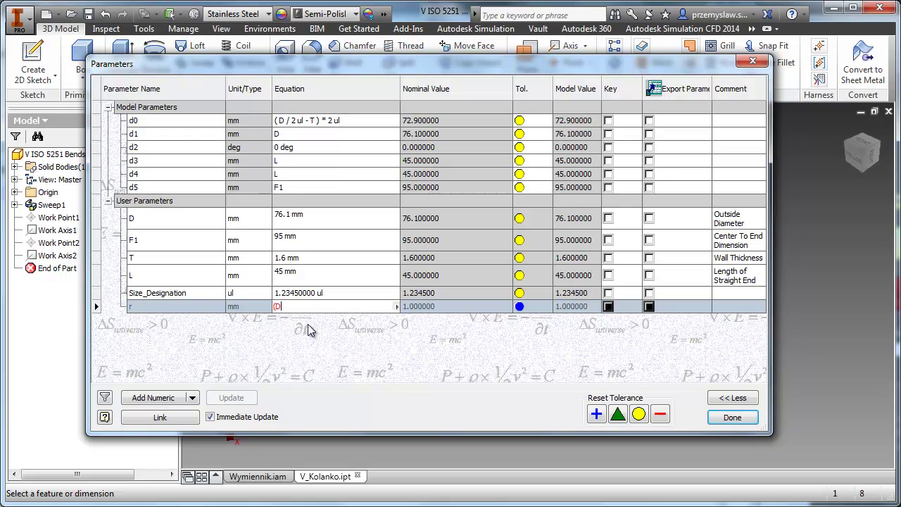
text(-2*T)
text()/2)
key(Return)
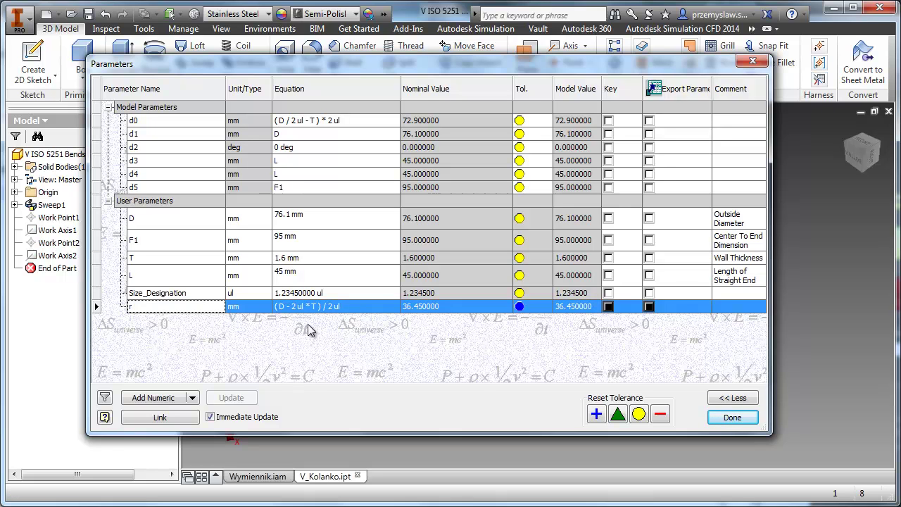
Add a numeric user parameter R with the equation F1.
click(150, 398)
text(R)
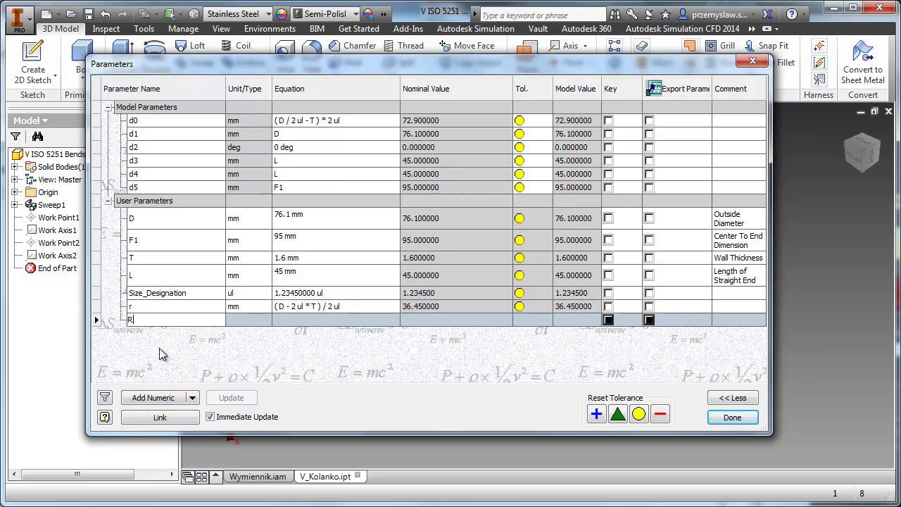
key(Return)
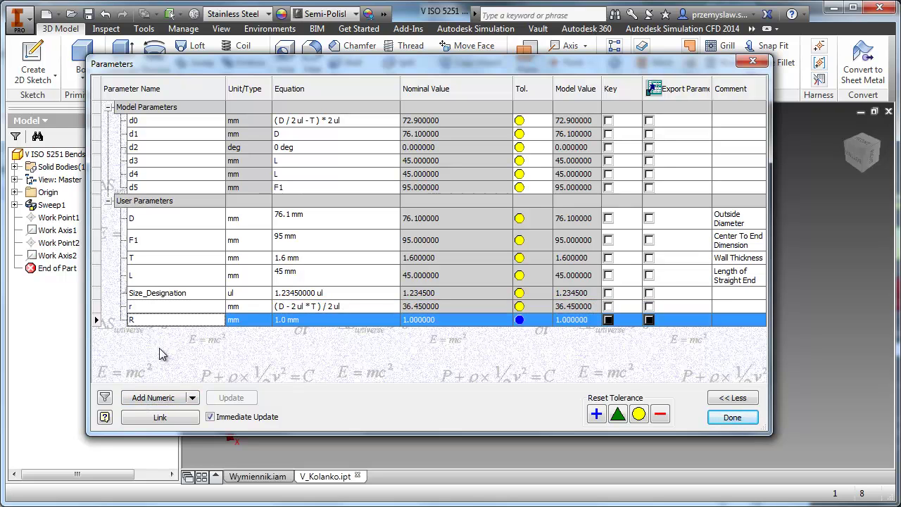
click(322, 318)
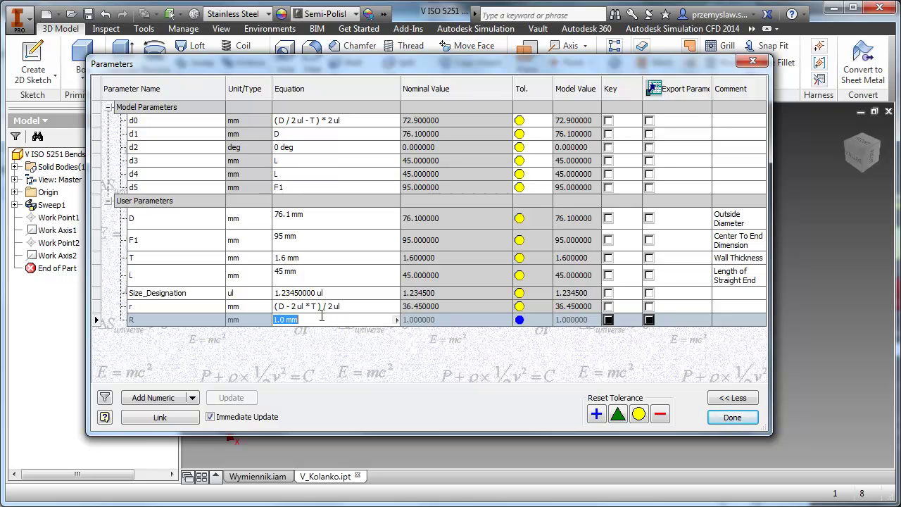
key(BackSpace)
text(F1)
key(Return)
drag(503, 64, 133, 88)
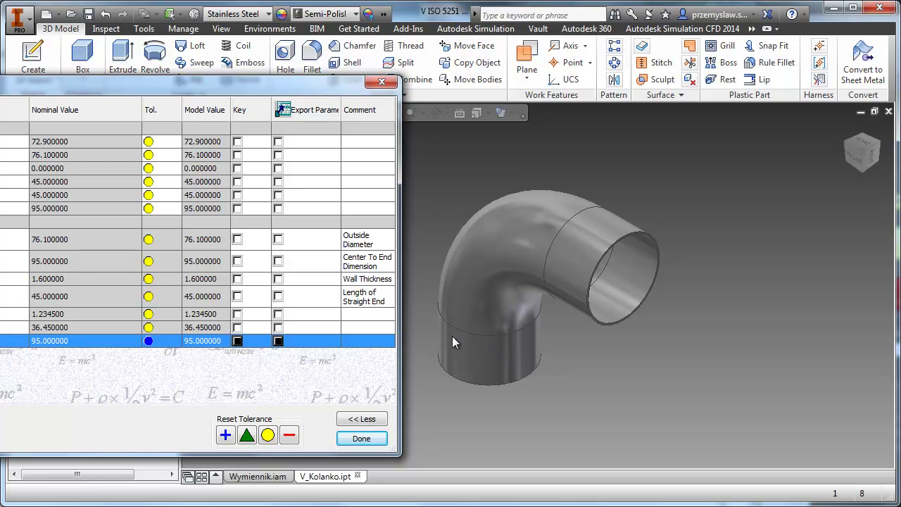
drag(237, 88, 606, 62)
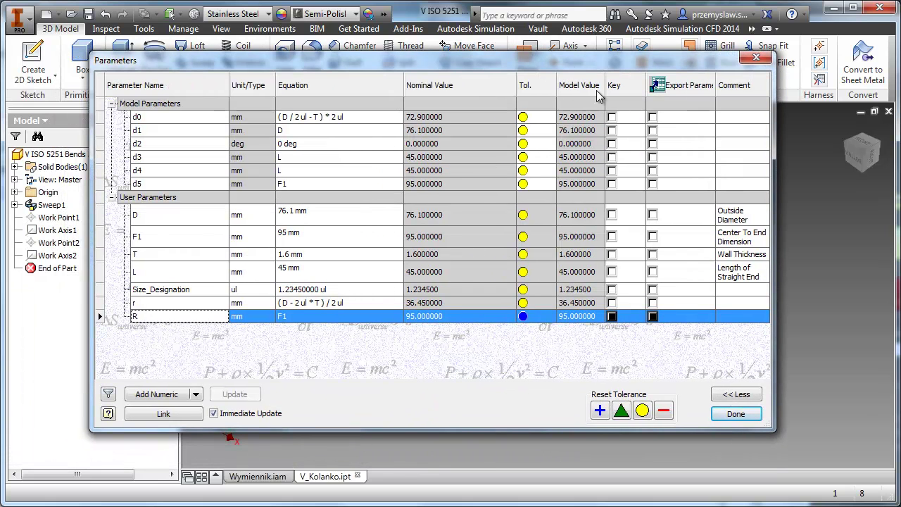
Add a numeric user parameter named Objetosc with the unit mm^3 to the bend part.
click(171, 396)
text(O)
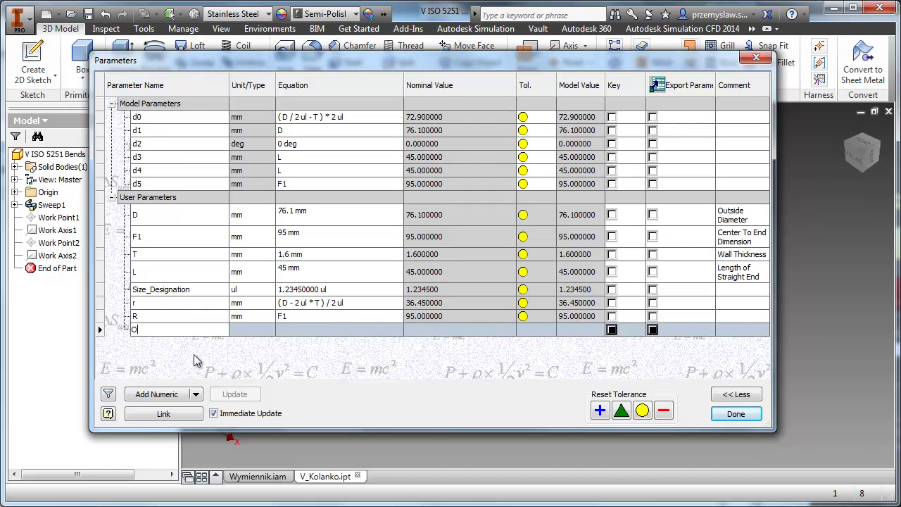
text(bjec)
key(BackSpace)
text(tosc)
click(246, 330)
key(End)
text(^3)
key(Return)
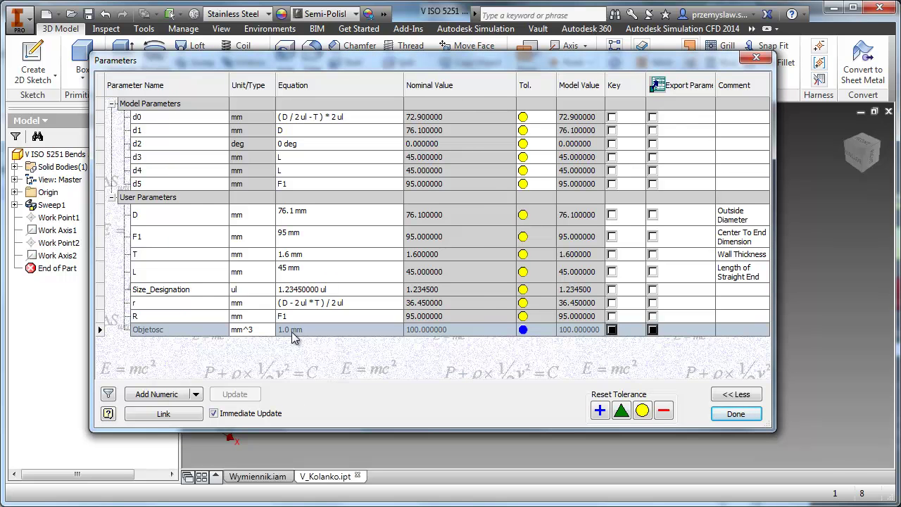
Set the equation of the bend's Objetosc parameter to 2*PI*PI*R*r*r/4+2*(PI*r*r*L).
click(296, 330)
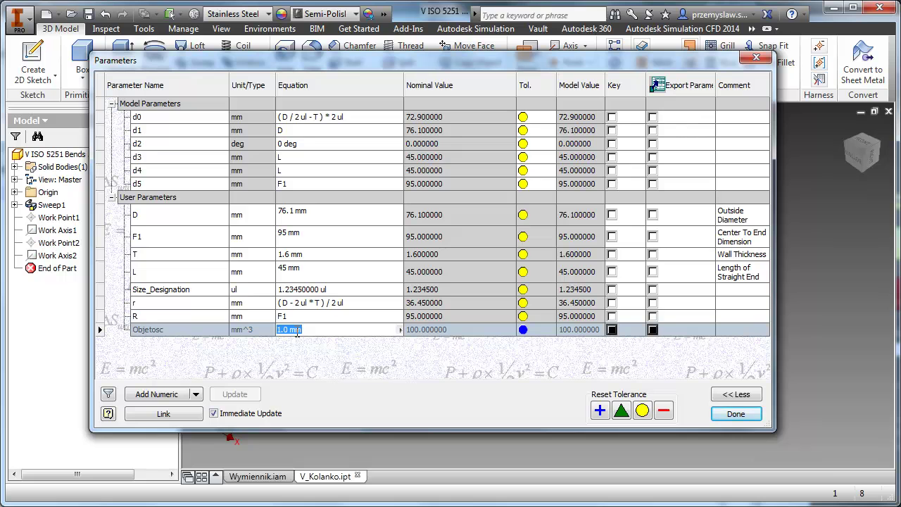
text(2*)
text(P)
text(I*)
text(R)
text(*)
text(R)
text(*)
text(r*r)
text(/)
text(4+)
text(2)
text(*)
text(()
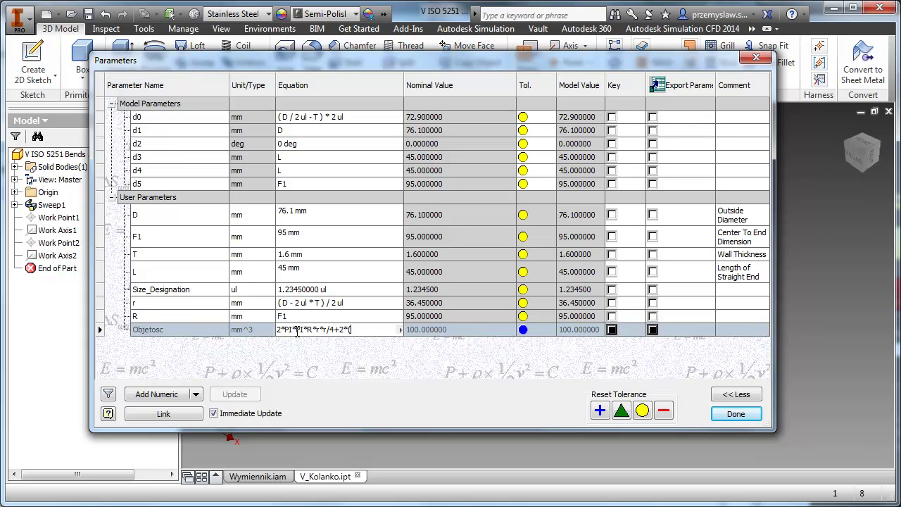
text(PI *r*r *L))
key(Return)
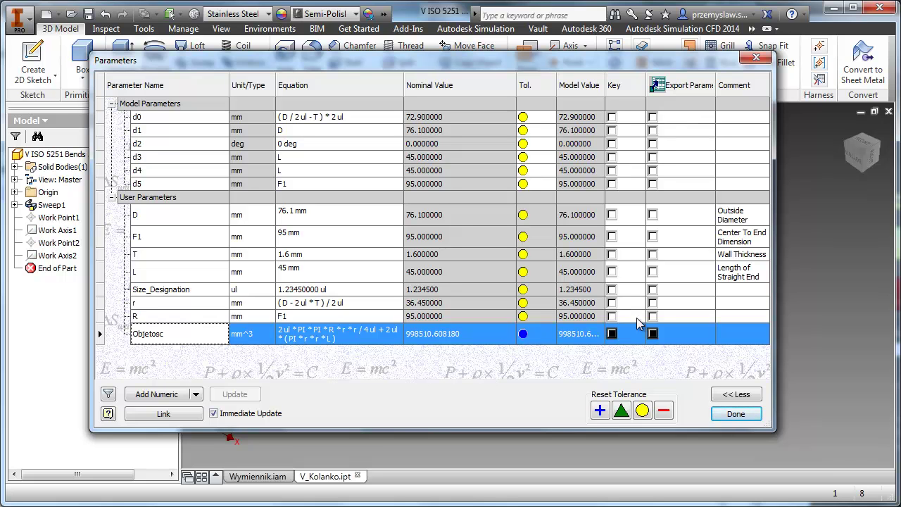
Mark Objetosc as a key and exported parameter, and check its entry in the bend's custom iProperties.
click(652, 334)
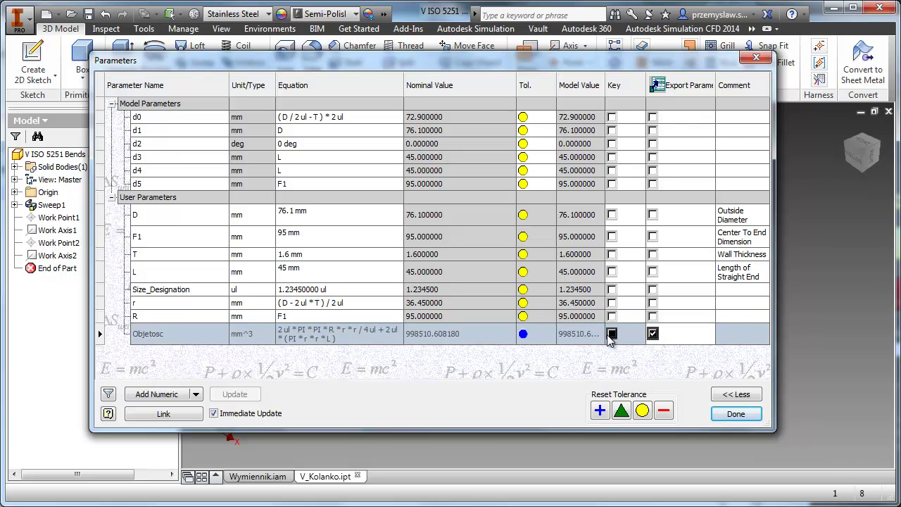
click(611, 335)
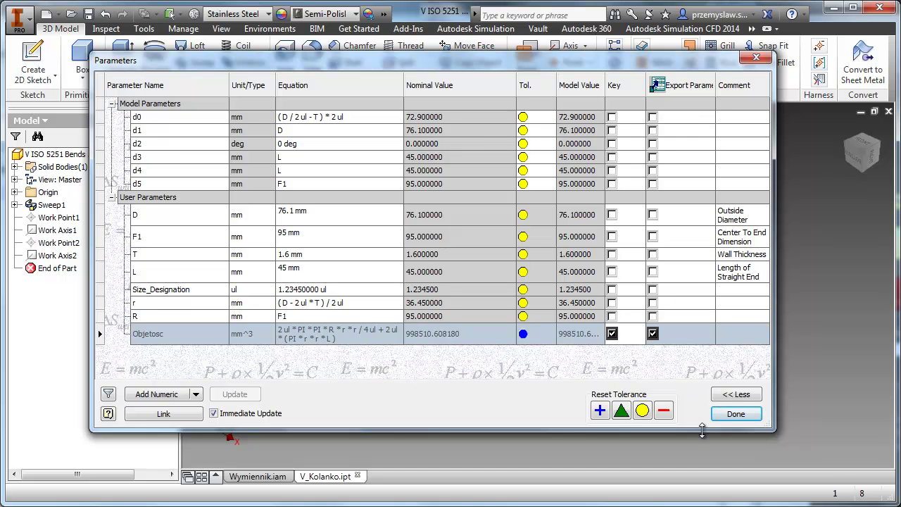
click(726, 414)
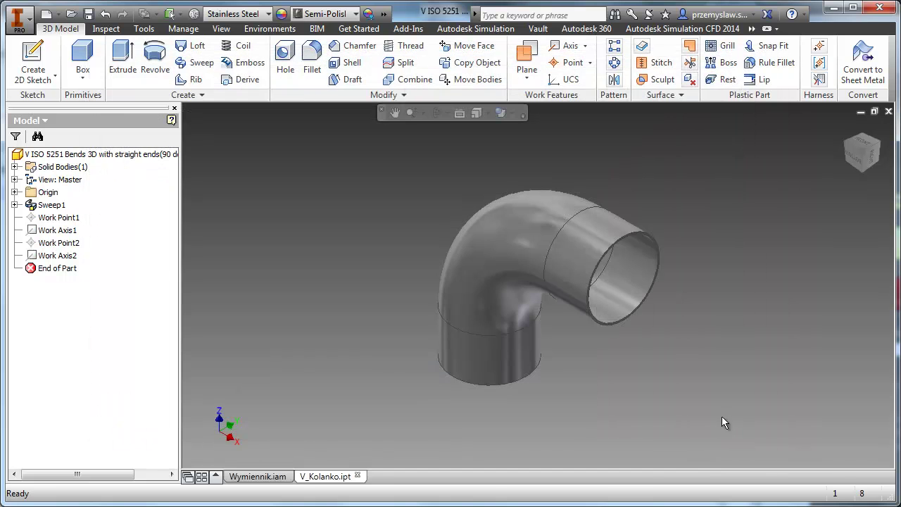
right_click(65, 153)
click(100, 299)
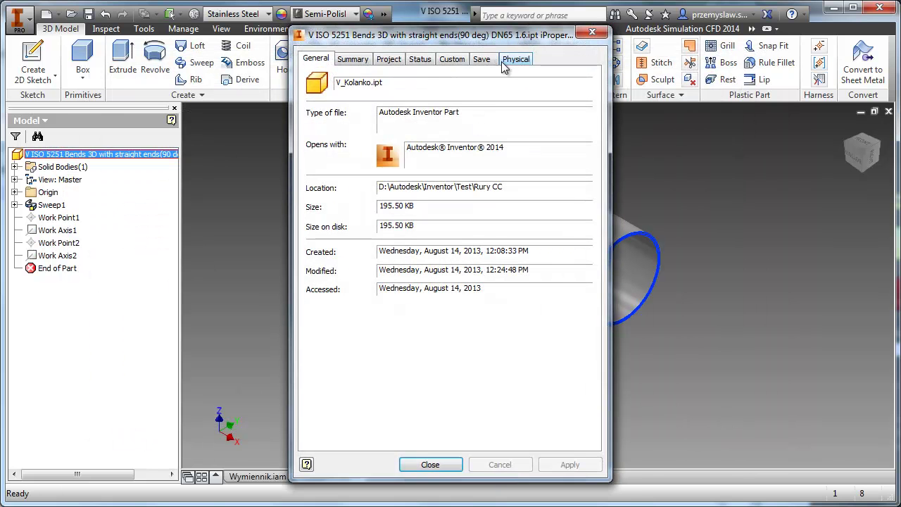
click(444, 61)
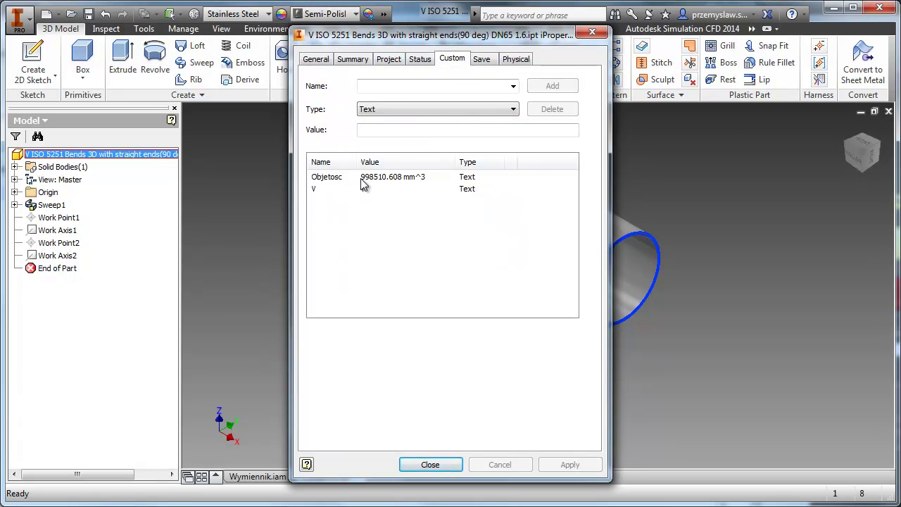
click(431, 465)
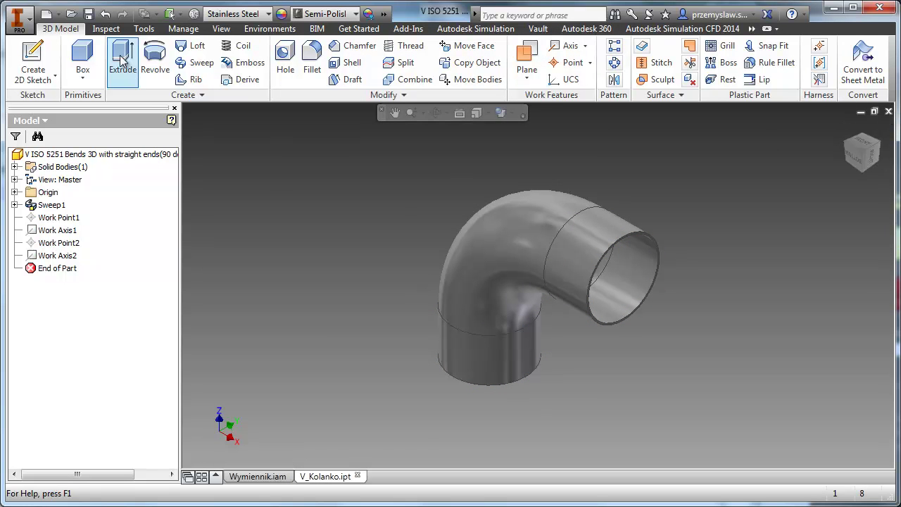
Close the bend part and open the V_Rurka tube from the assembly in its own window.
click(862, 114)
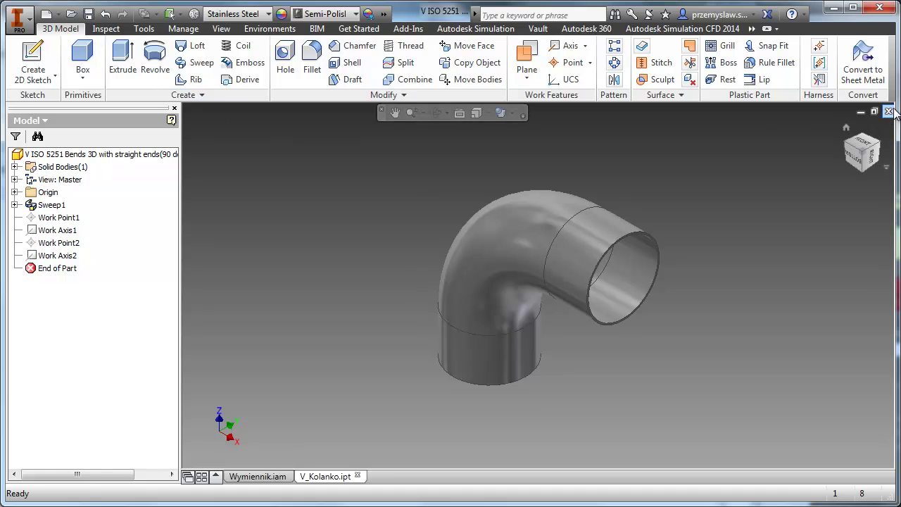
click(495, 324)
right_click(496, 323)
click(495, 175)
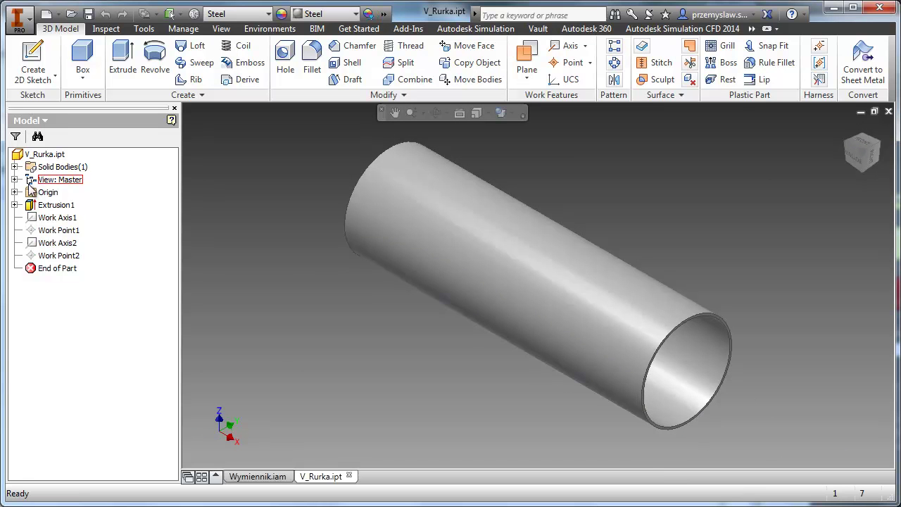
Add a custom text iProperty named V with the value T to the tube part.
right_click(39, 155)
click(70, 293)
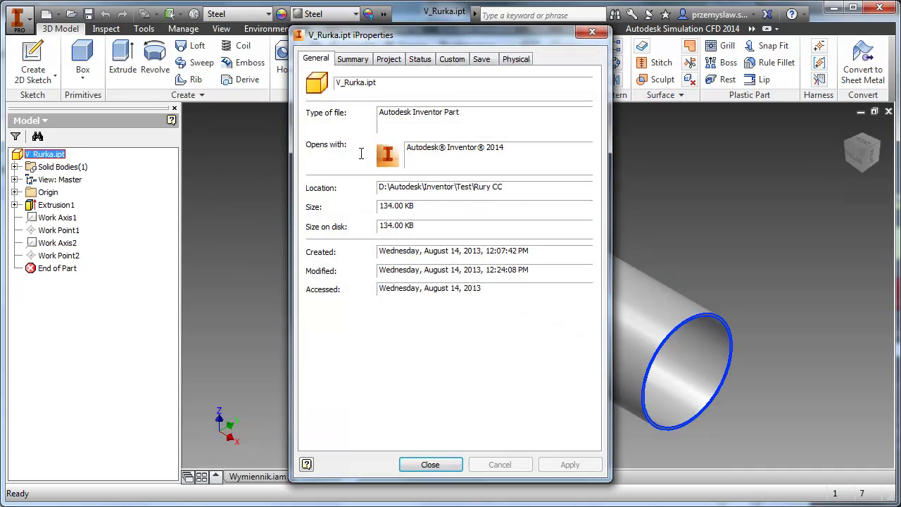
click(452, 59)
click(392, 86)
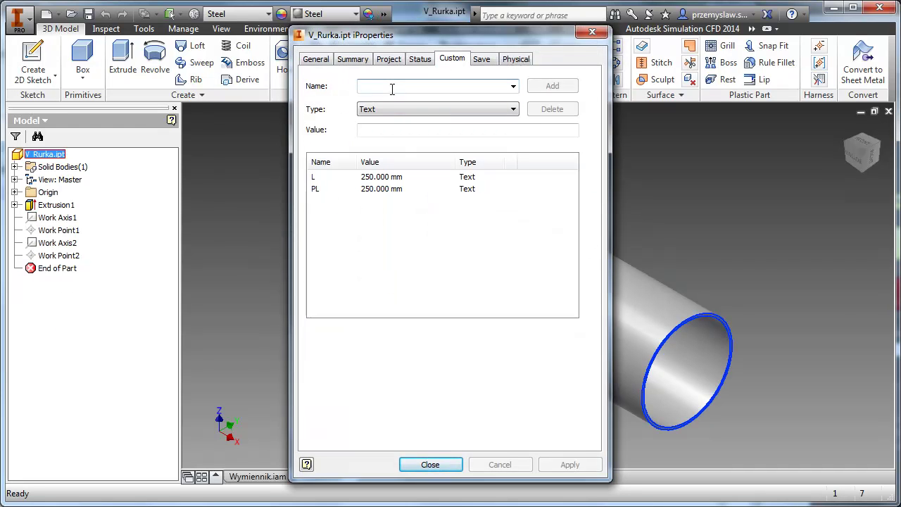
text(V)
click(395, 130)
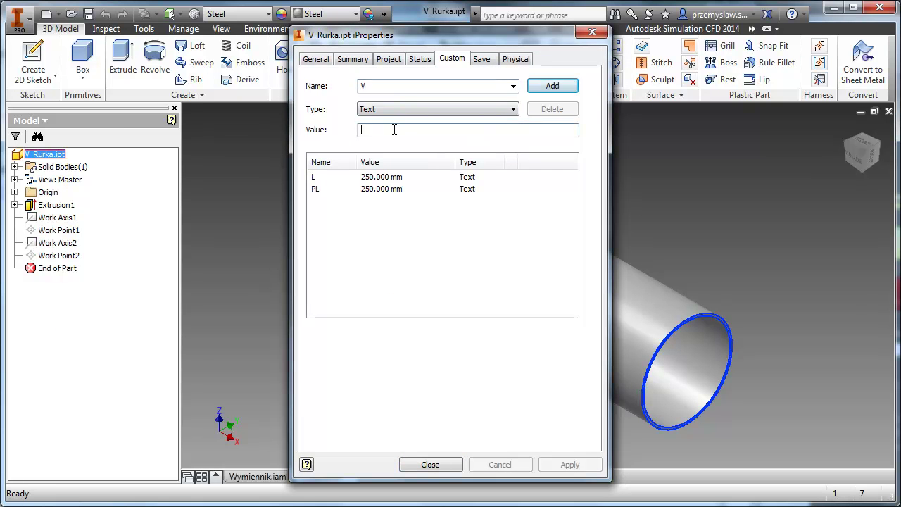
text(T)
click(552, 85)
click(430, 466)
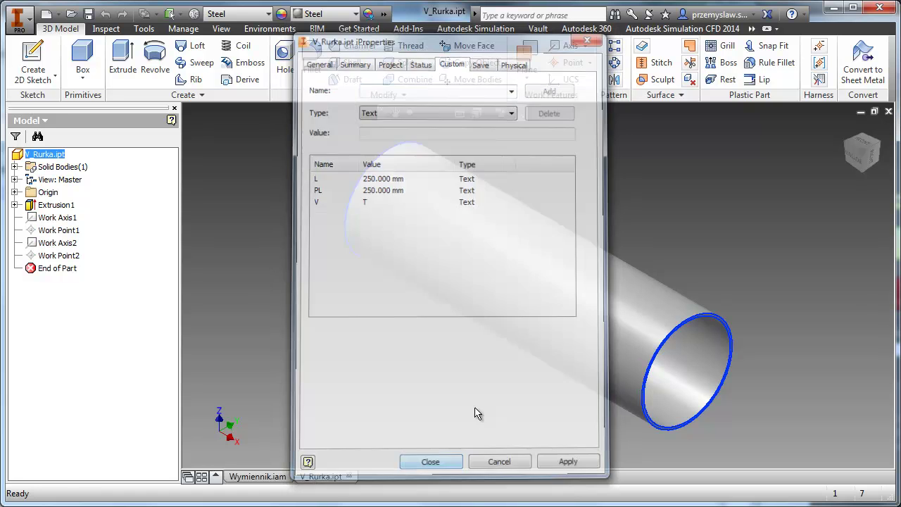
Add a numeric user parameter named Objetosc with the unit mm^3 to the tube part.
click(383, 14)
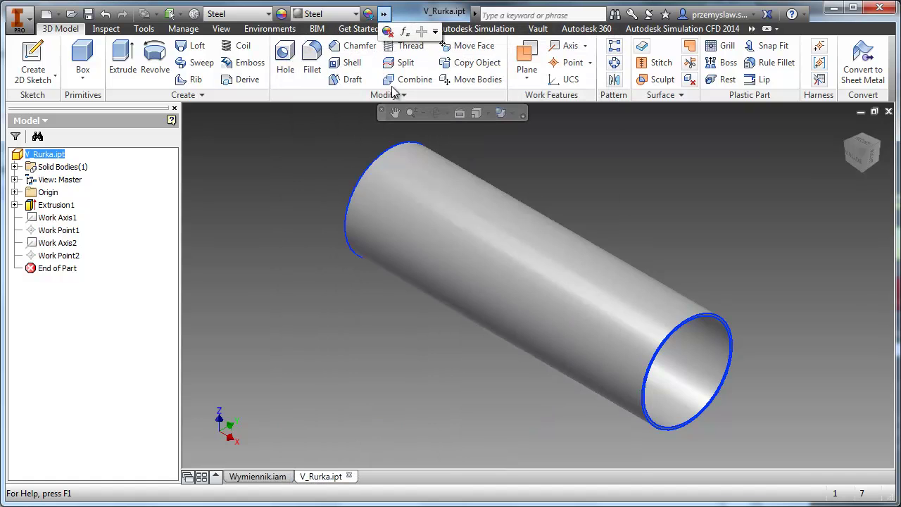
click(406, 32)
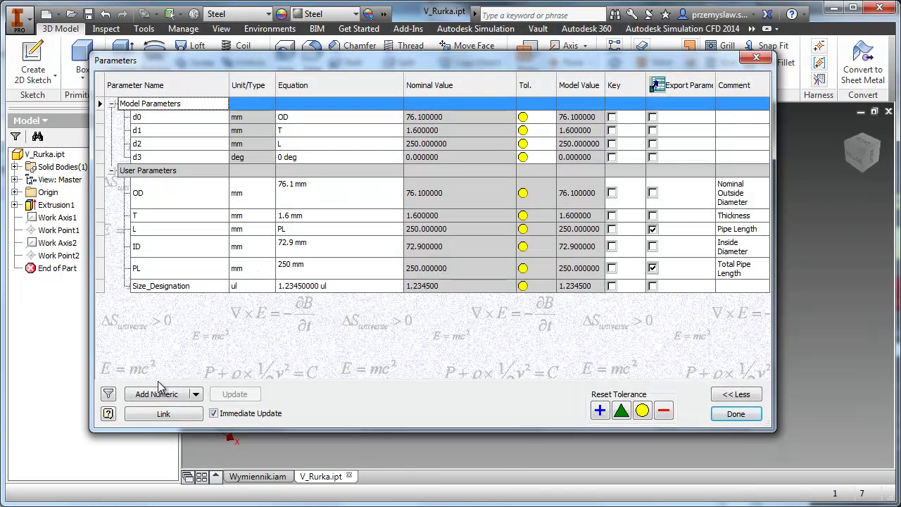
click(156, 396)
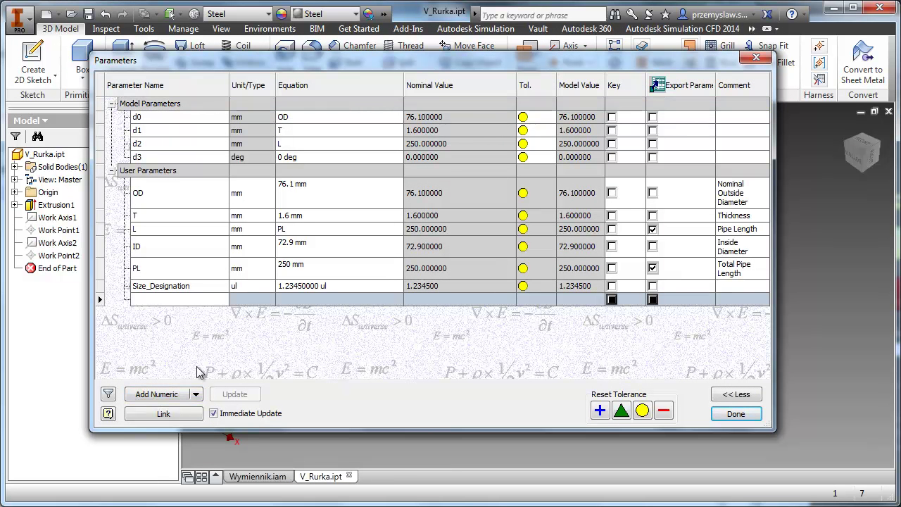
text(Objetosc)
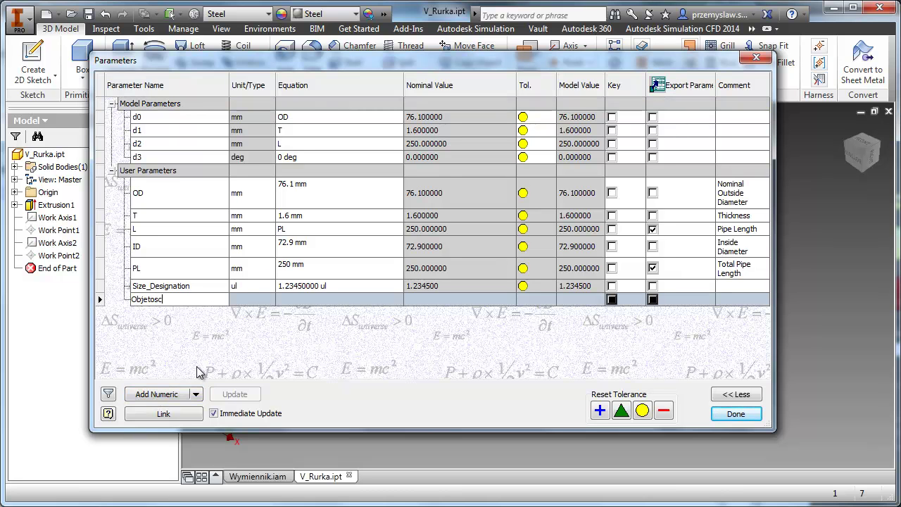
click(247, 302)
key(End)
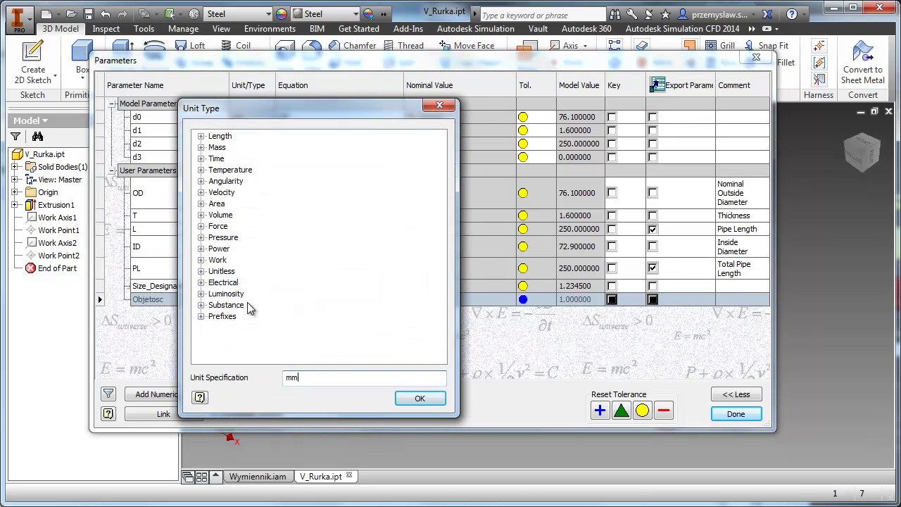
text(^3)
key(Return)
Set the equation of the tube's Objetosc parameter to PI*ID/2*ID/2*L.
click(366, 299)
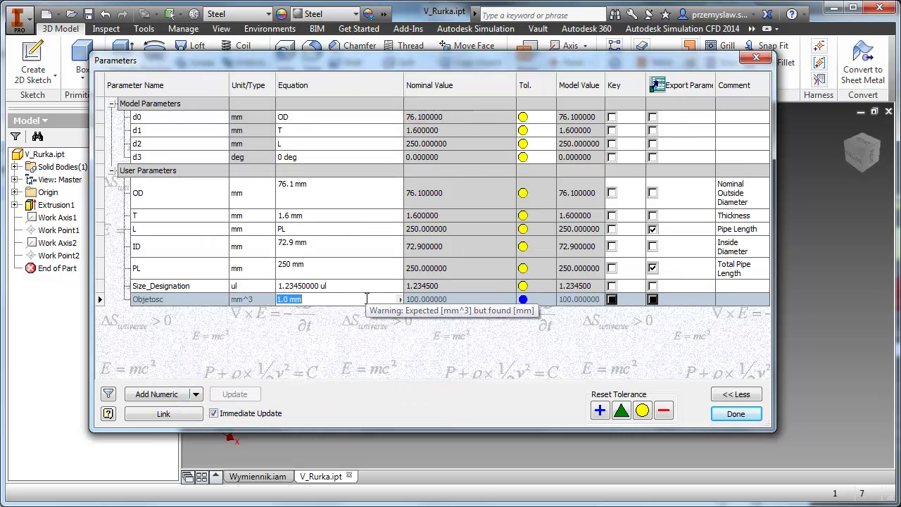
text(PI*ID/2*ID/2*)
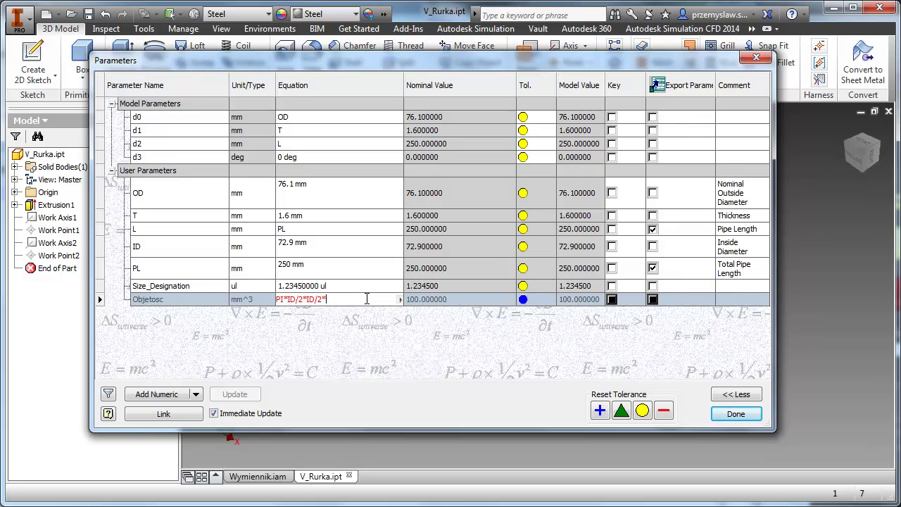
text(L)
key(Return)
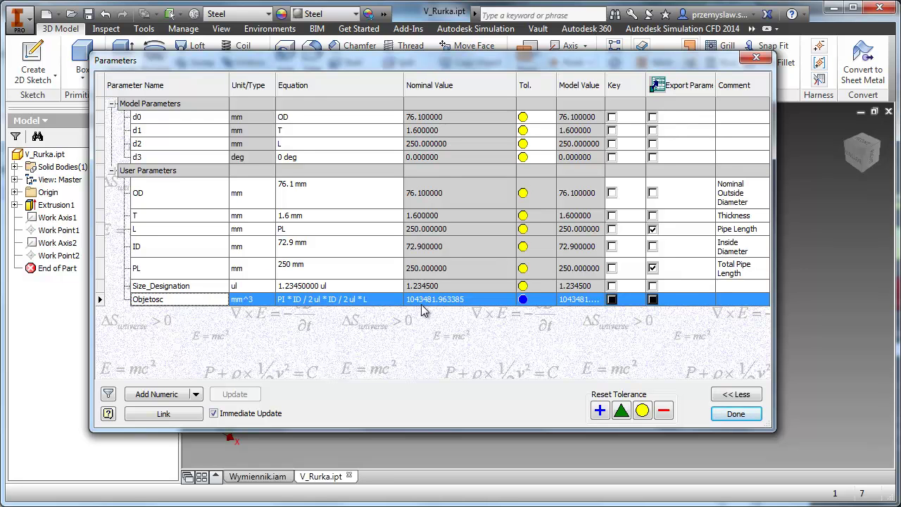
Mark the tube's Objetosc as a key and exported parameter and finish editing the parameters.
click(653, 299)
click(612, 299)
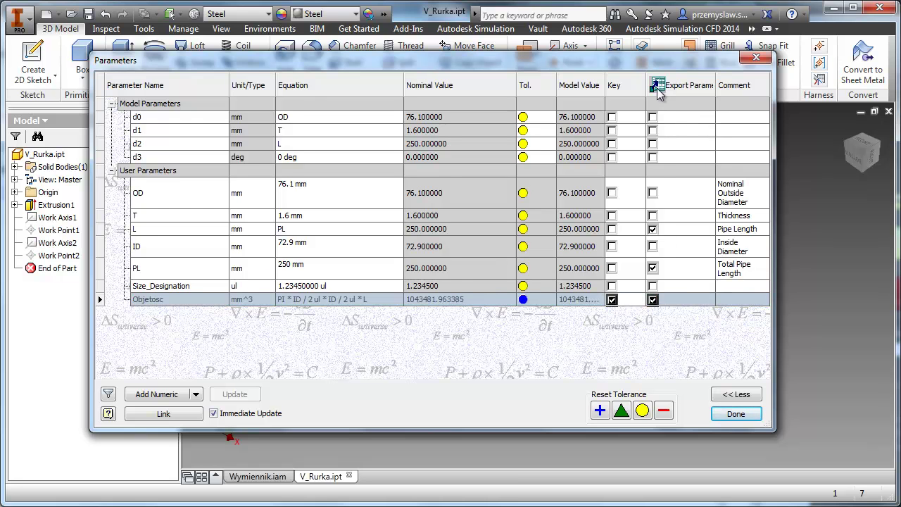
click(727, 415)
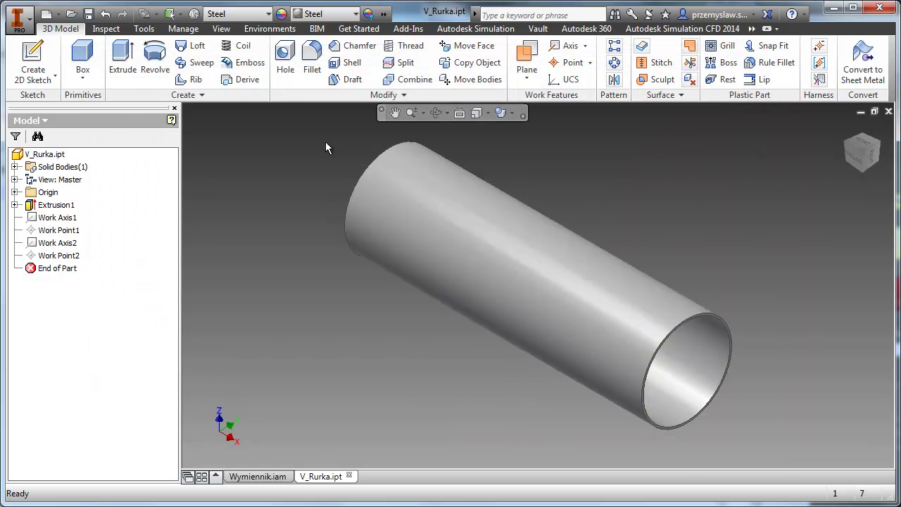
Check Objetosc in the tube's custom iProperties, and save and close the tube part.
right_click(45, 153)
click(62, 286)
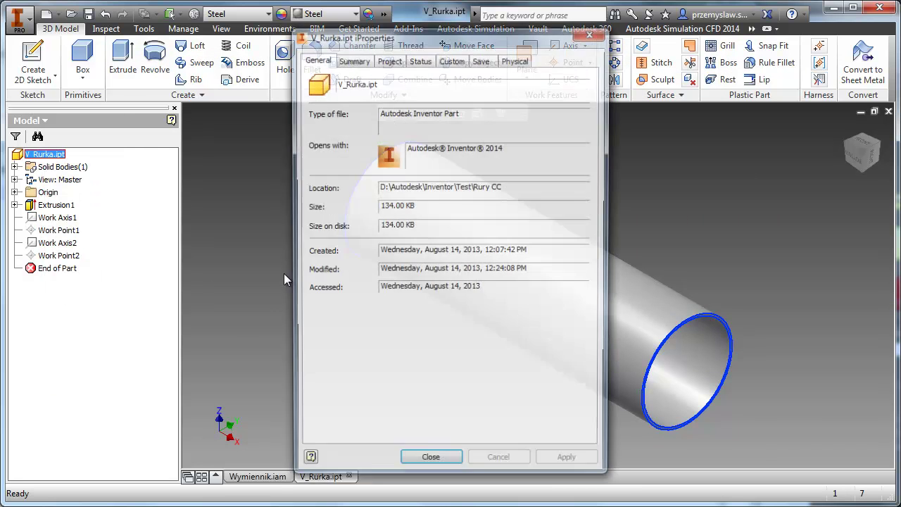
click(454, 62)
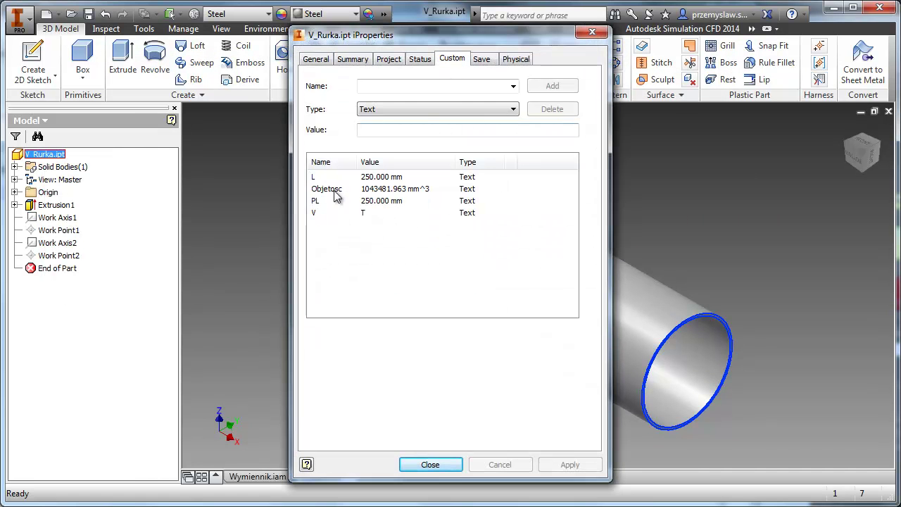
click(429, 466)
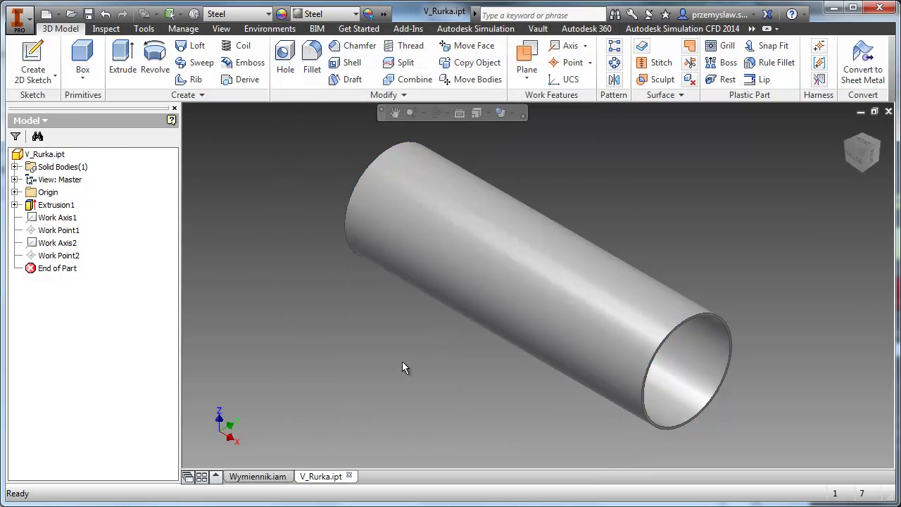
click(88, 14)
click(888, 111)
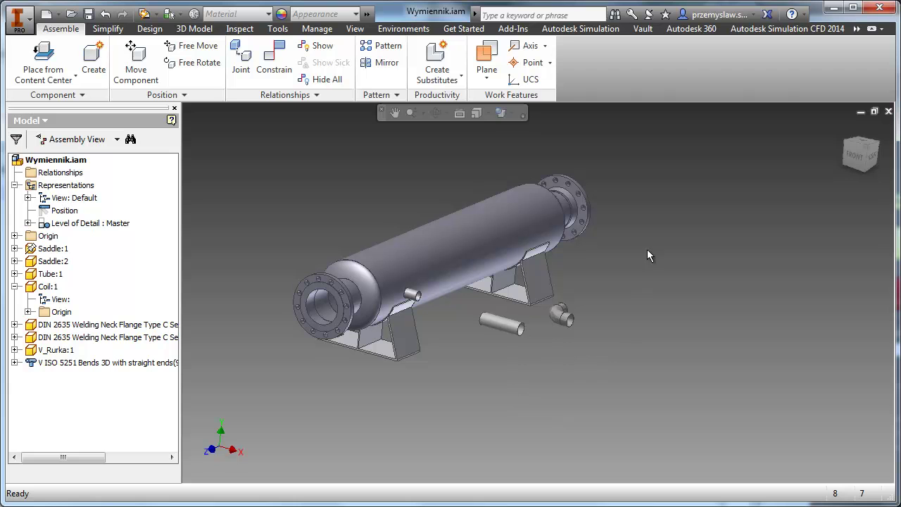
Open the Content Center Editor from the assembly and switch its library view to Do_wyslania.
click(284, 30)
click(317, 29)
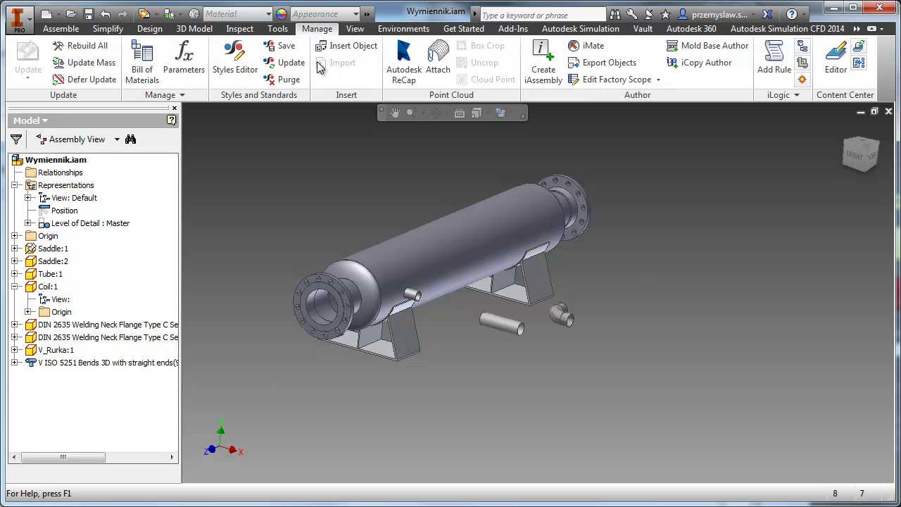
click(836, 60)
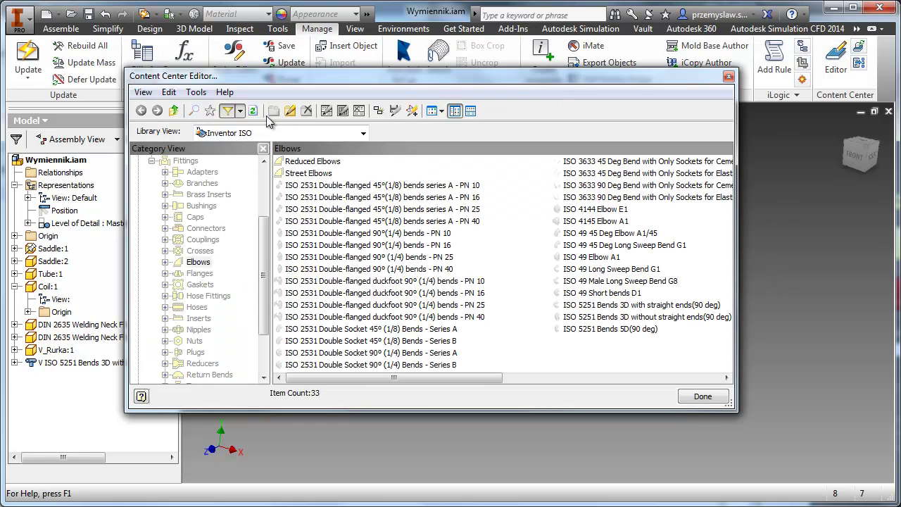
click(363, 133)
scroll(364, 176, down, 1)
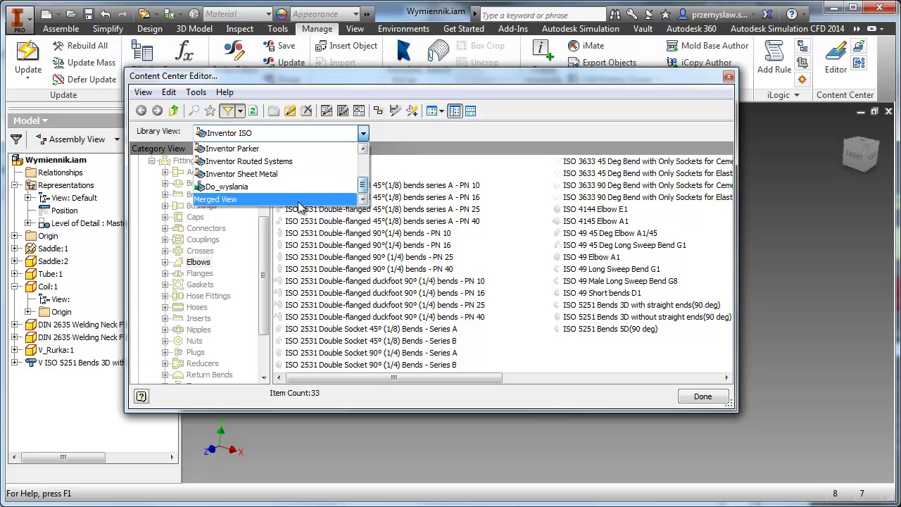
click(289, 187)
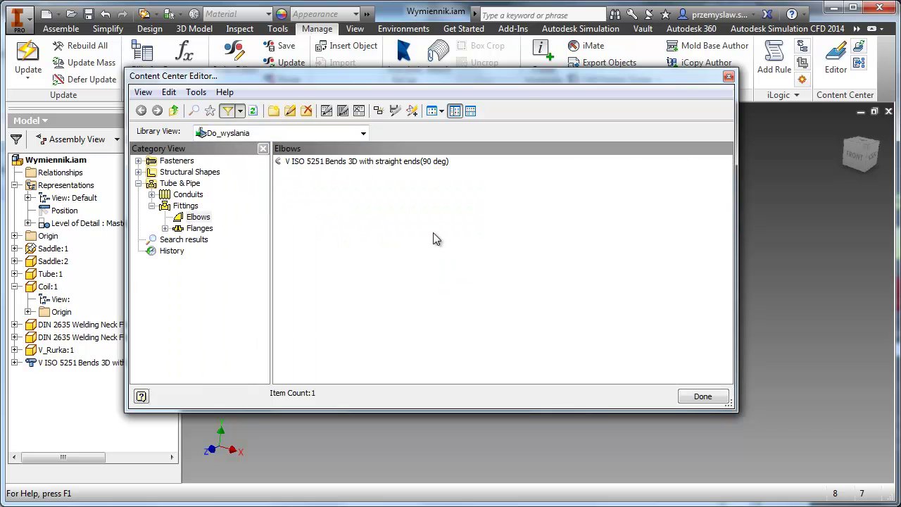
Replace the family template of the V ISO 5251 Bends 3D with straight ends(90 deg) elbow with V_Kolanko.ipt.
click(322, 162)
right_click(306, 162)
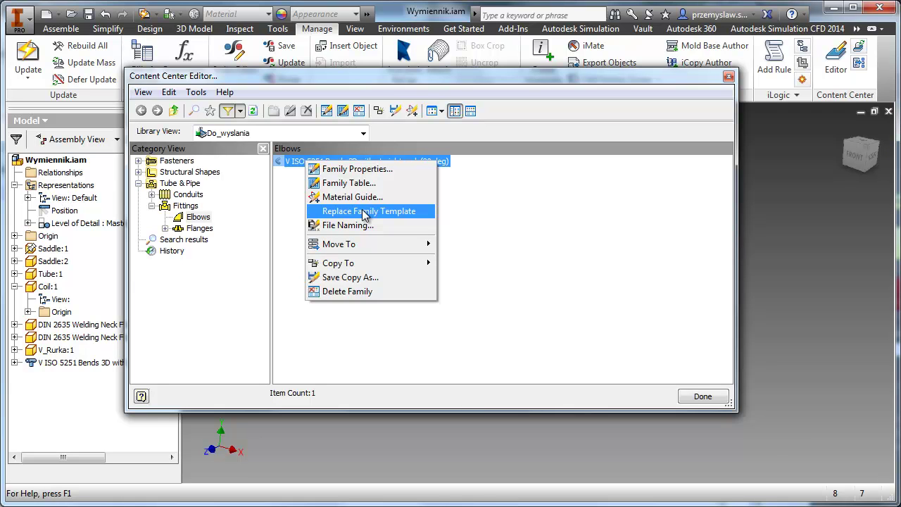
click(364, 212)
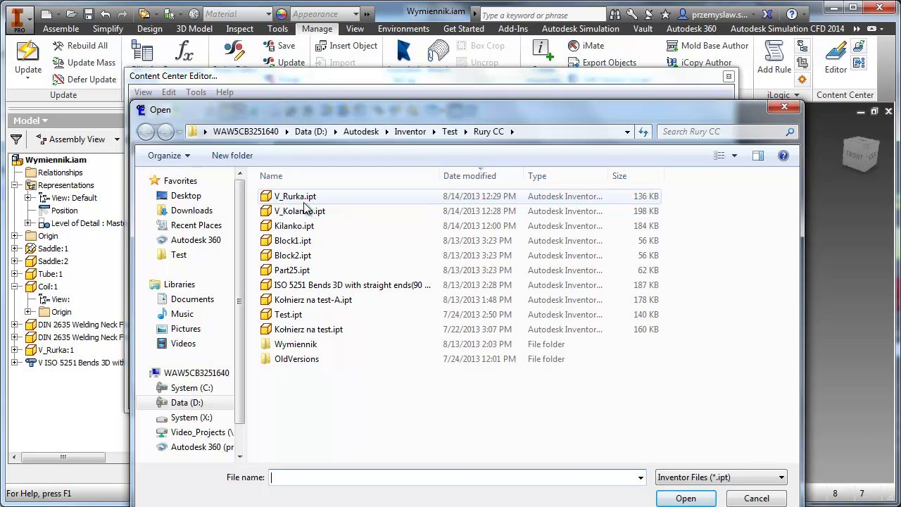
click(305, 209)
drag(390, 113, 386, 53)
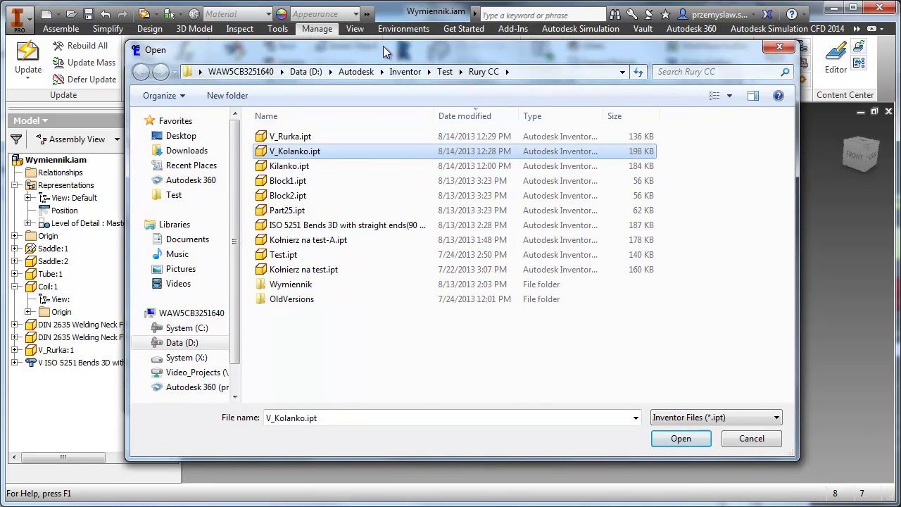
click(663, 440)
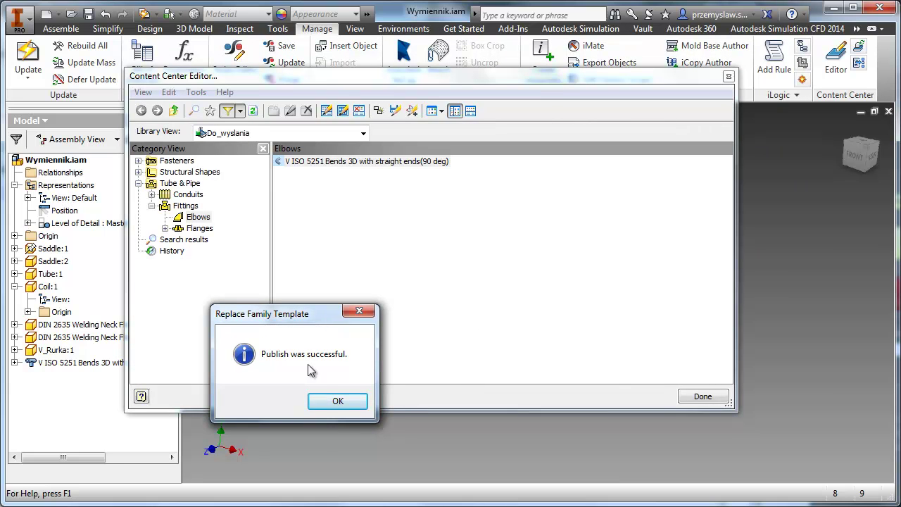
click(328, 402)
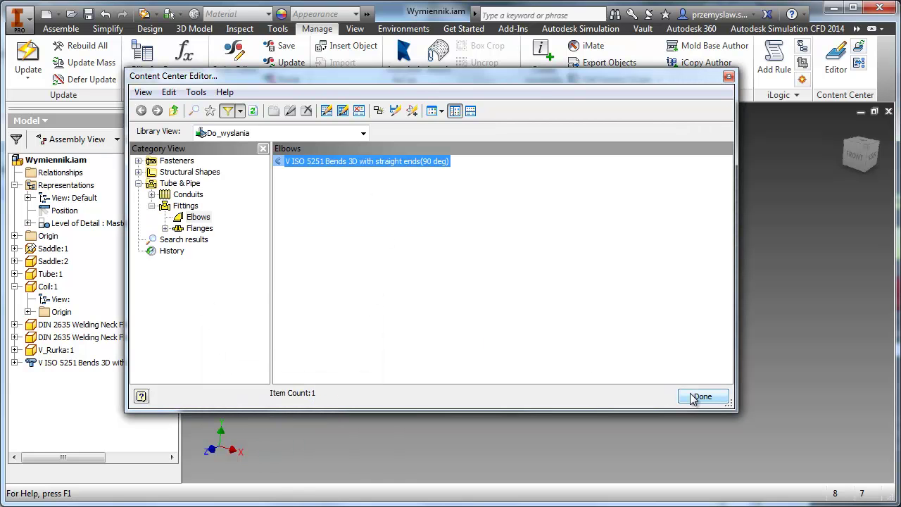
Replace the family template of the V ISO 4200 Tube with V_Rurka.ipt and finish working in the Content Center Editor.
click(188, 194)
double_click(295, 174)
click(302, 163)
right_click(304, 163)
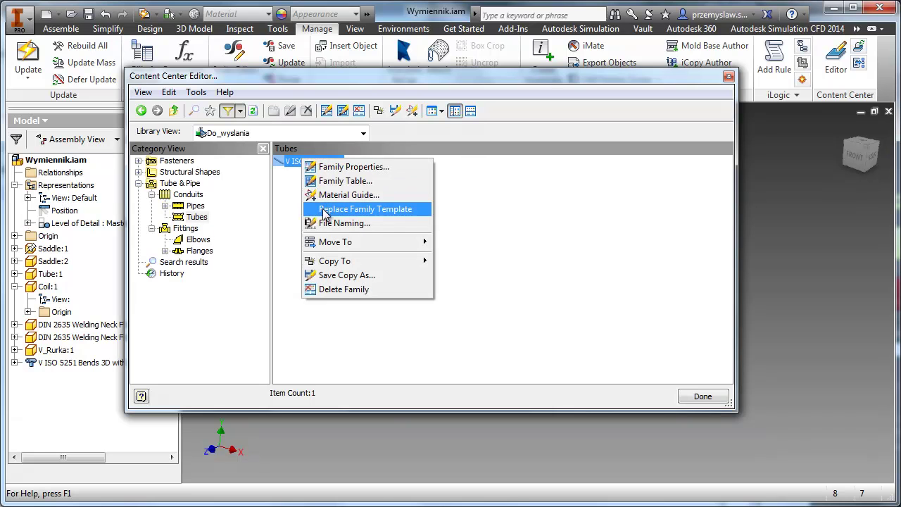
click(413, 216)
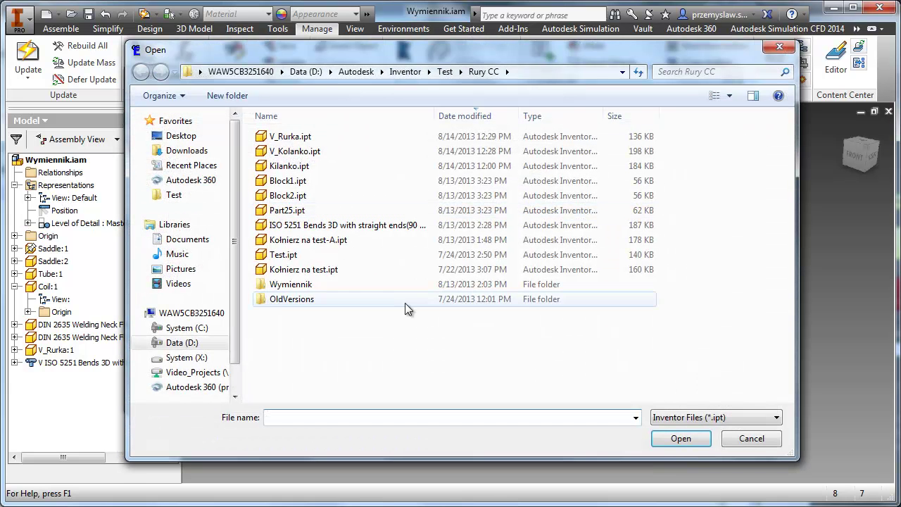
click(285, 137)
click(669, 440)
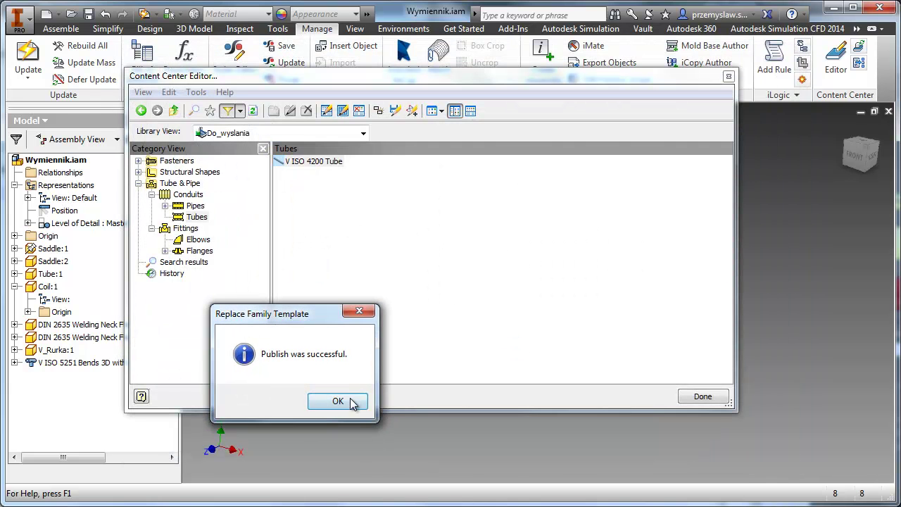
click(351, 402)
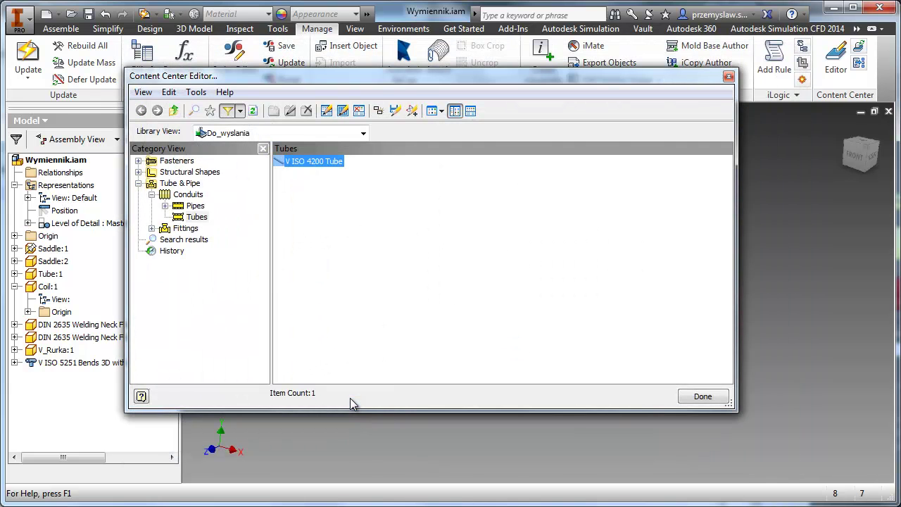
click(704, 400)
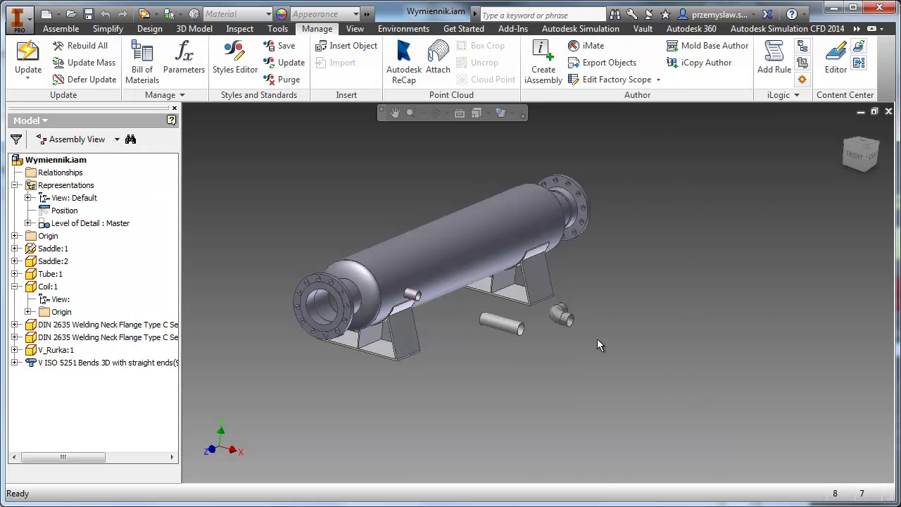
Delete the loose V_Rurka tube and the V ISO 5251 bend from the assembly, saving their session edits.
click(504, 326)
key(Delete)
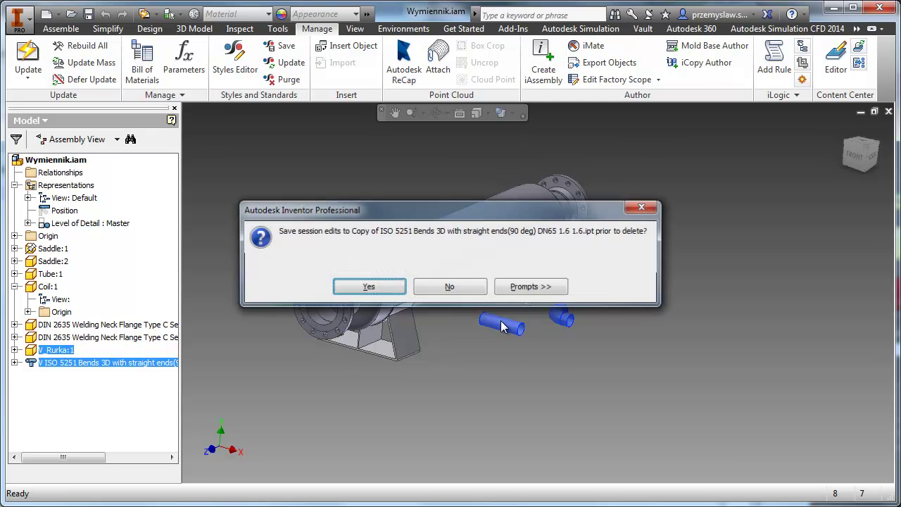
click(377, 290)
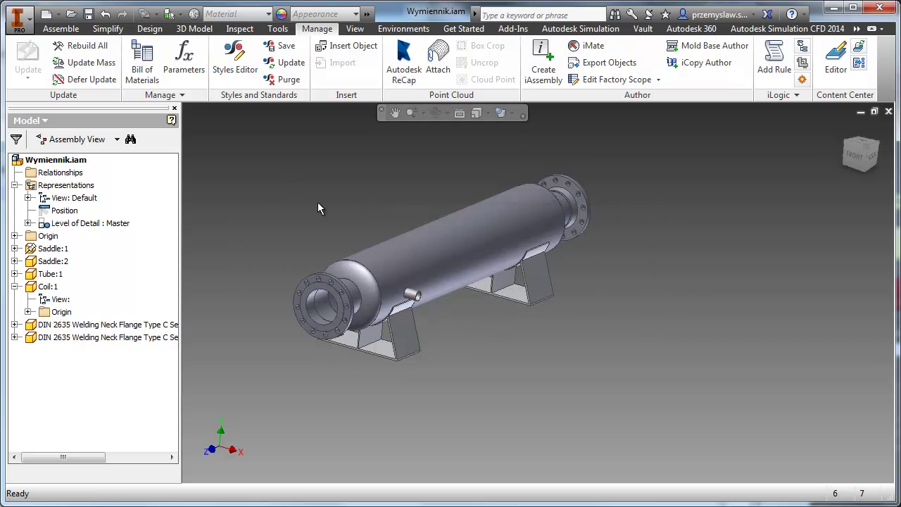
mouse_move(324, 209)
middle_down()
mouse_move(342, 197)
mouse_move(342, 210)
middle_up()
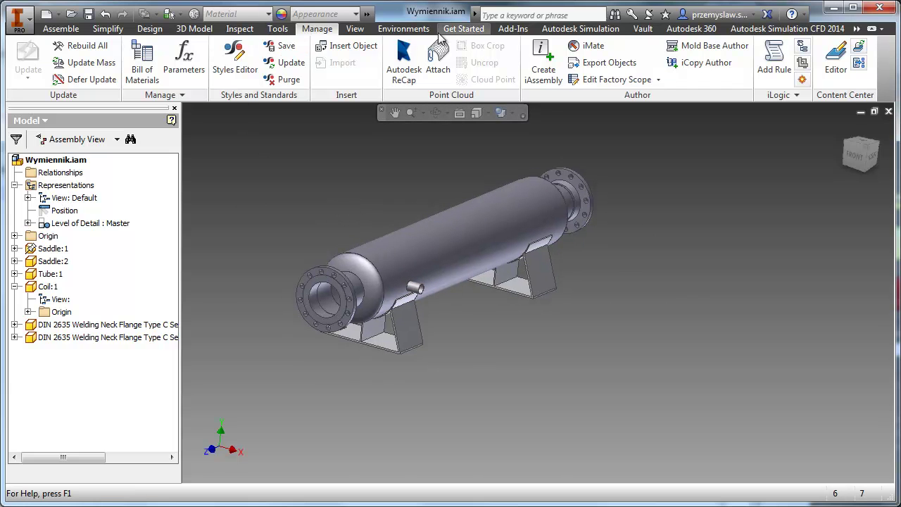
Create a tube and pipe run in the assembly with the proposed file names and locations.
click(403, 28)
click(346, 69)
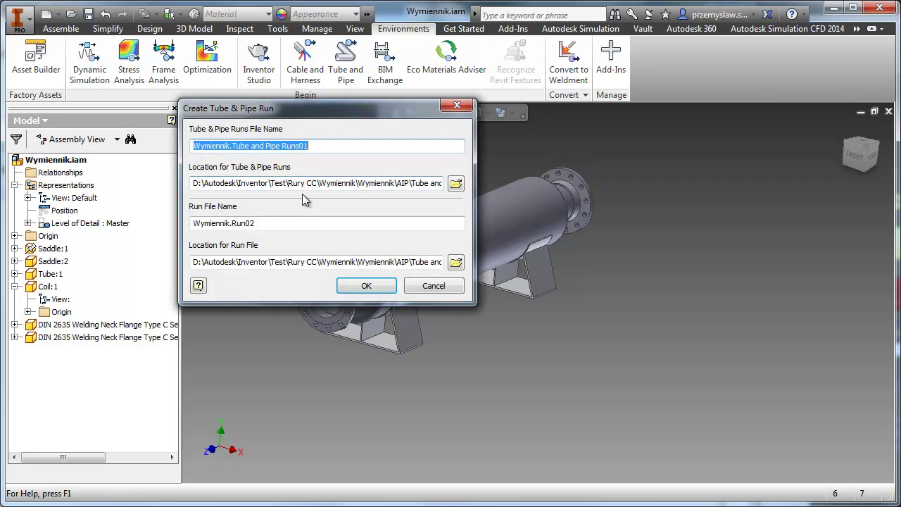
click(363, 284)
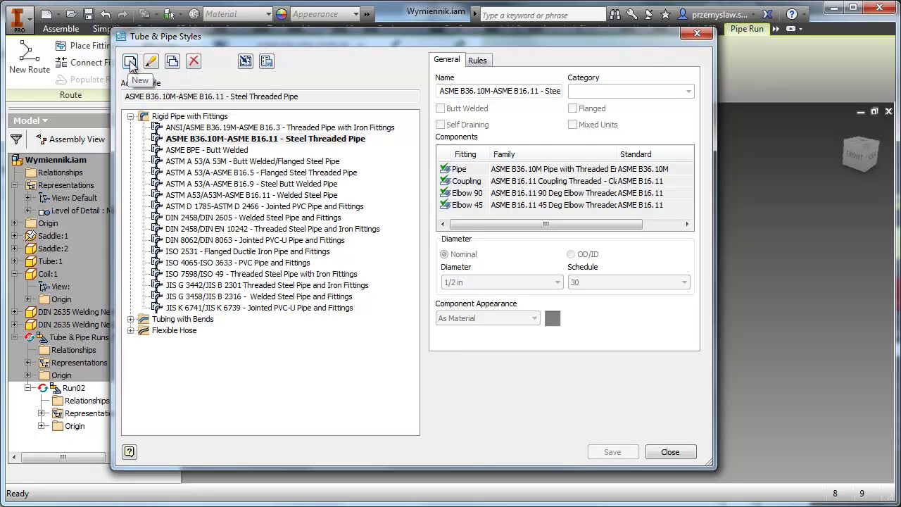
Start a new tube and pipe style named AA under Rigid Pipe with Fittings.
click(129, 61)
drag(483, 91, 434, 95)
text(AA)
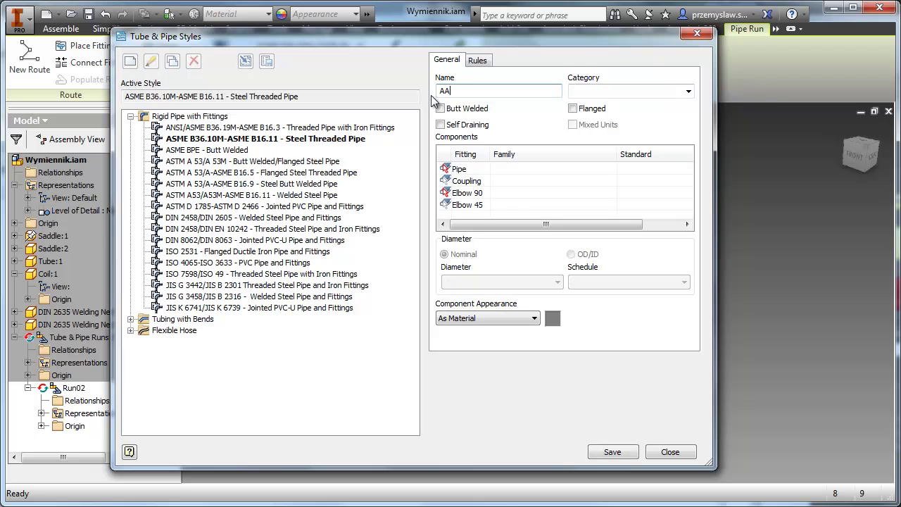
Assign the V ISO 4200 Tube family as the style's pipe component, filtering the library by the ISO 4200 standard.
click(458, 169)
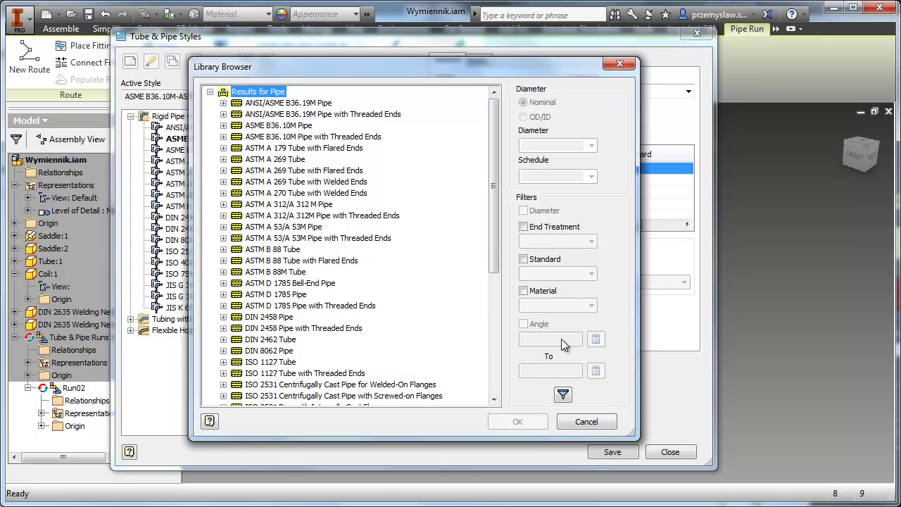
click(542, 259)
click(556, 274)
scroll(573, 429, down, 2)
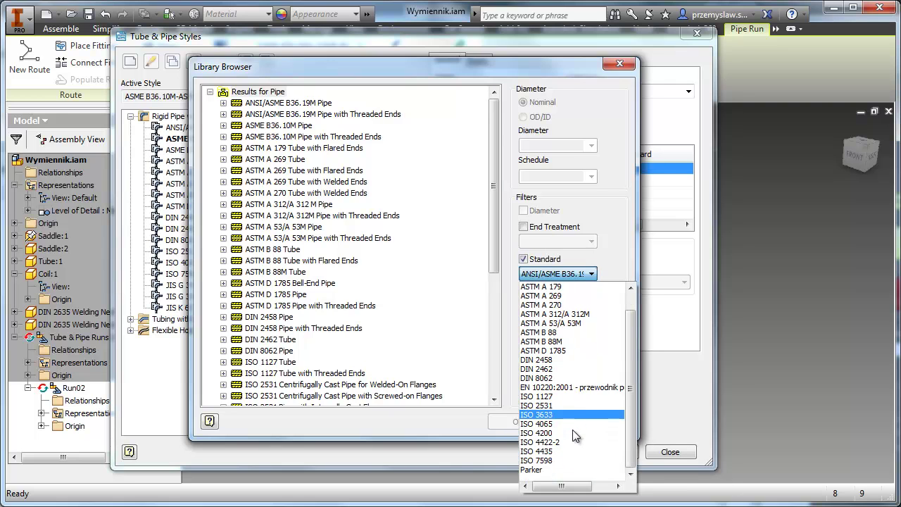
click(564, 432)
click(563, 394)
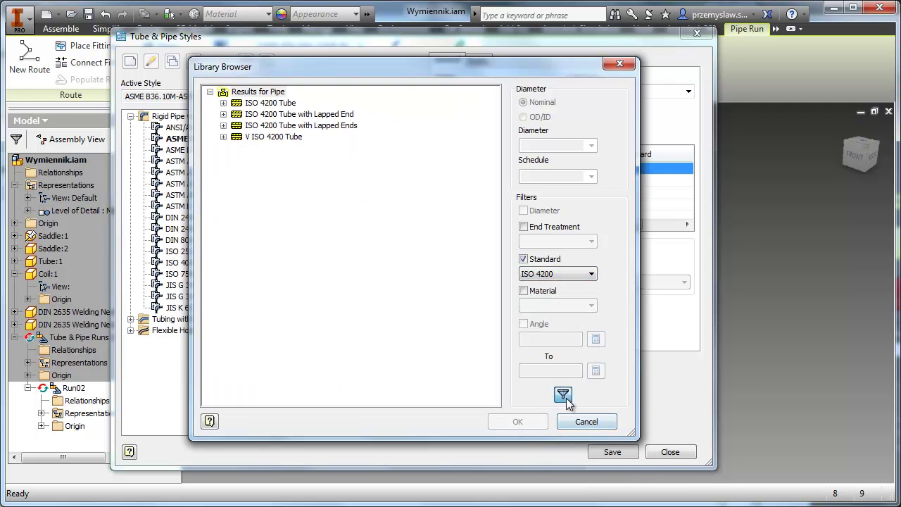
click(271, 137)
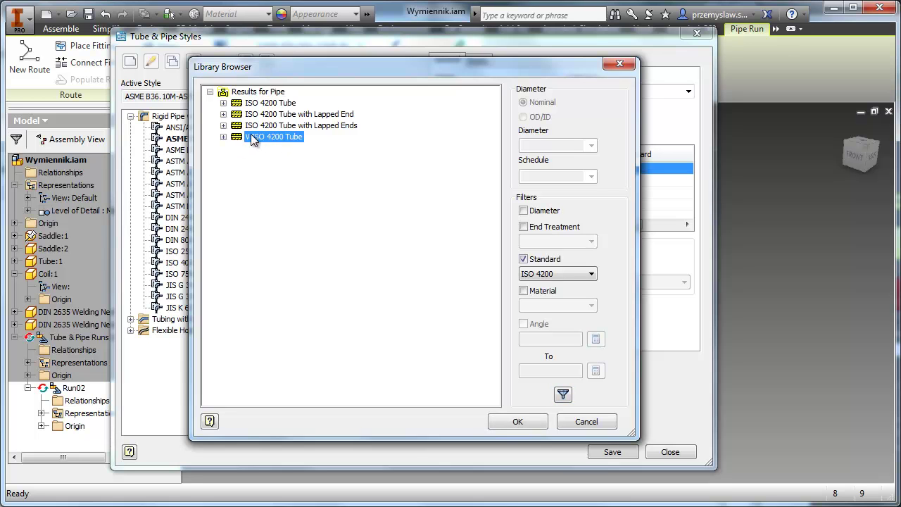
click(515, 423)
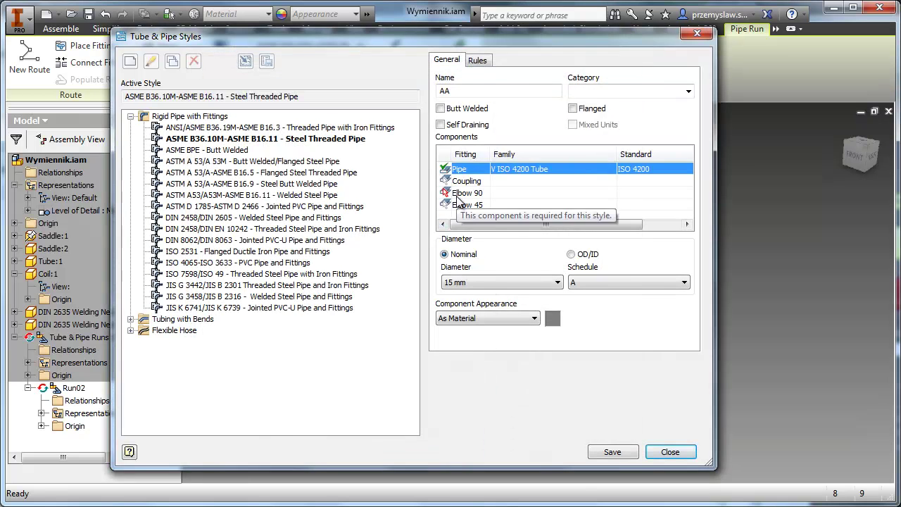
Assign the V ISO 5251 Bends 3D with straight ends(90 deg) family as the style's Elbow 90 component.
double_click(457, 194)
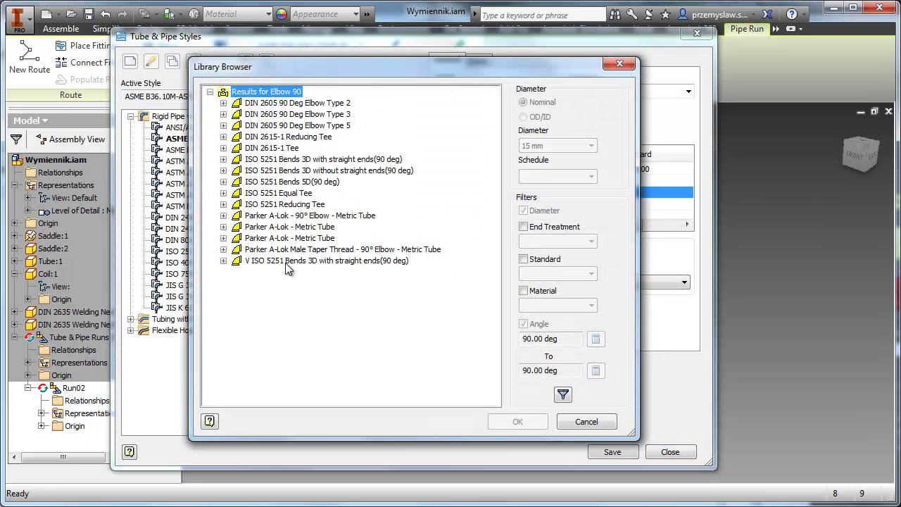
click(258, 262)
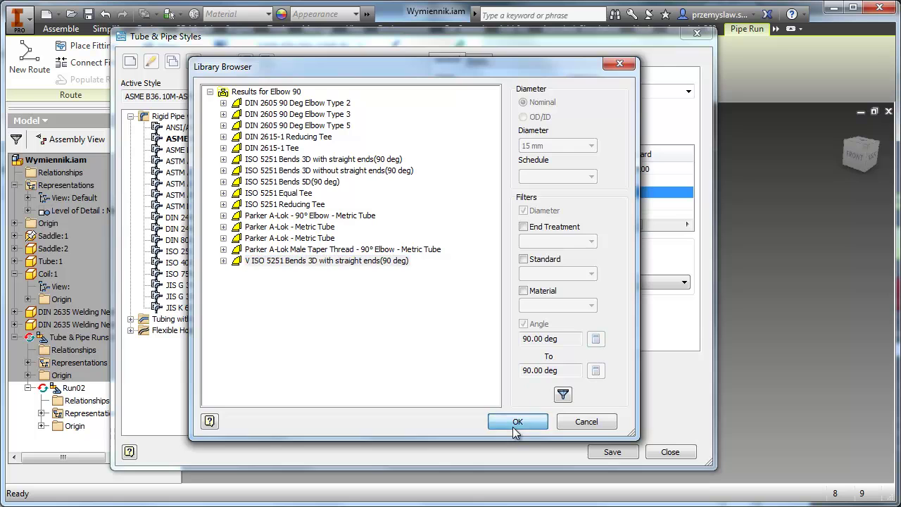
click(516, 421)
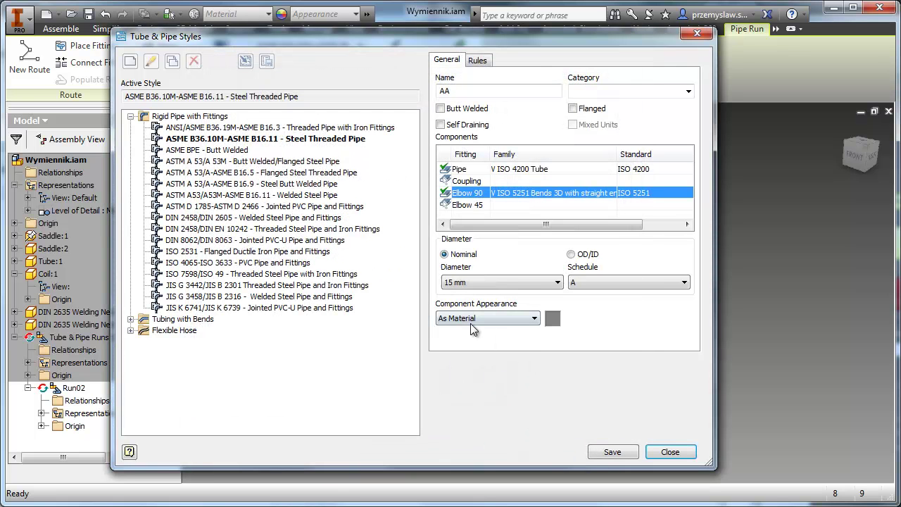
Set the style's nominal diameter to 50 mm, then switch to OD/ID sizing with OD 60.300 mm and ID 54.500 mm.
click(513, 281)
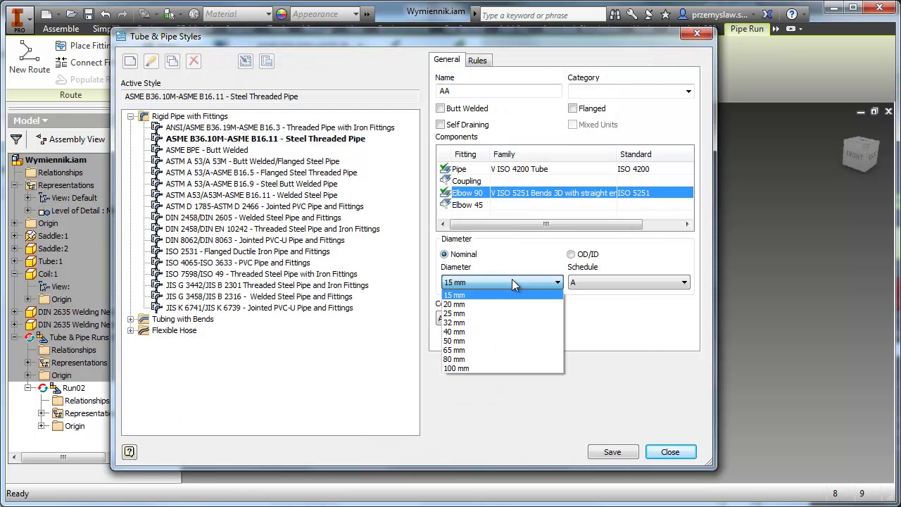
click(465, 340)
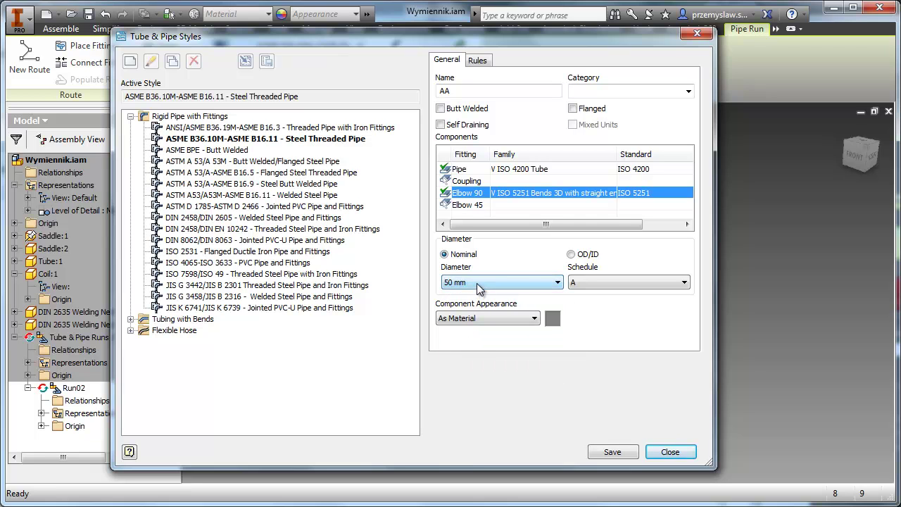
click(571, 254)
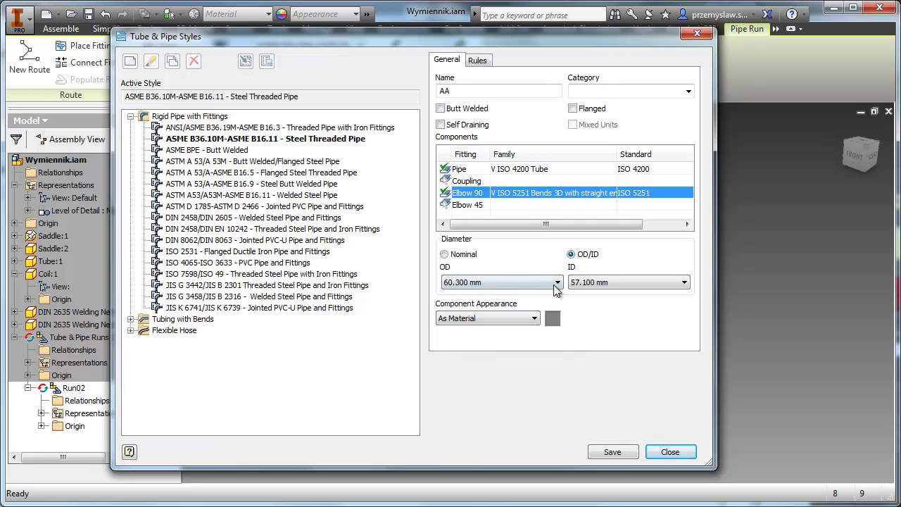
click(540, 285)
click(540, 285)
click(599, 283)
click(595, 314)
Set the style's segment length rules to minimum 100 mm, maximum 1200 mm and increment 0.
click(478, 60)
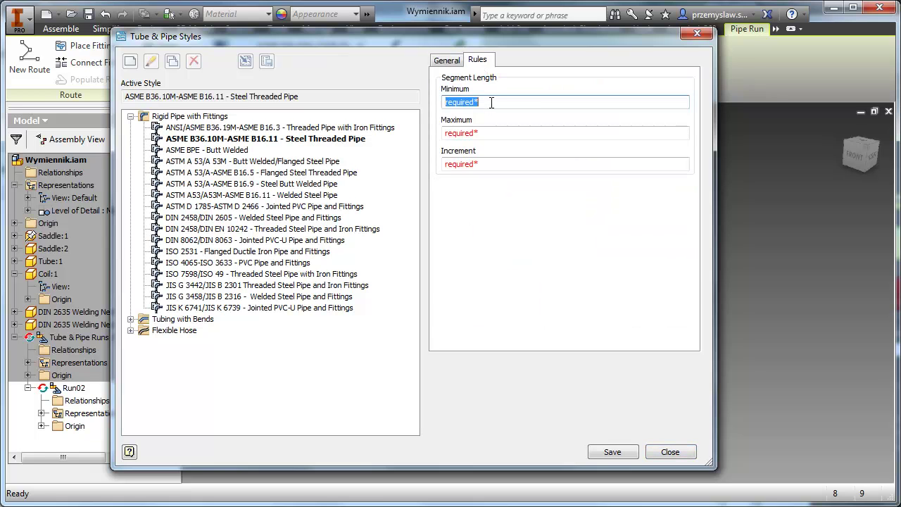
text(100)
click(502, 133)
text(120)
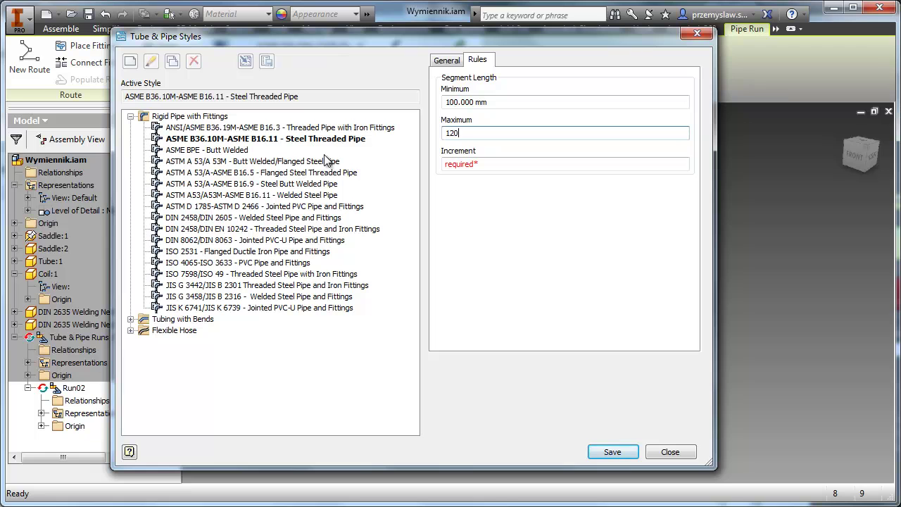
text(0)
click(493, 164)
text(0)
Save the AA style, make it the active style and close the style settings.
click(446, 60)
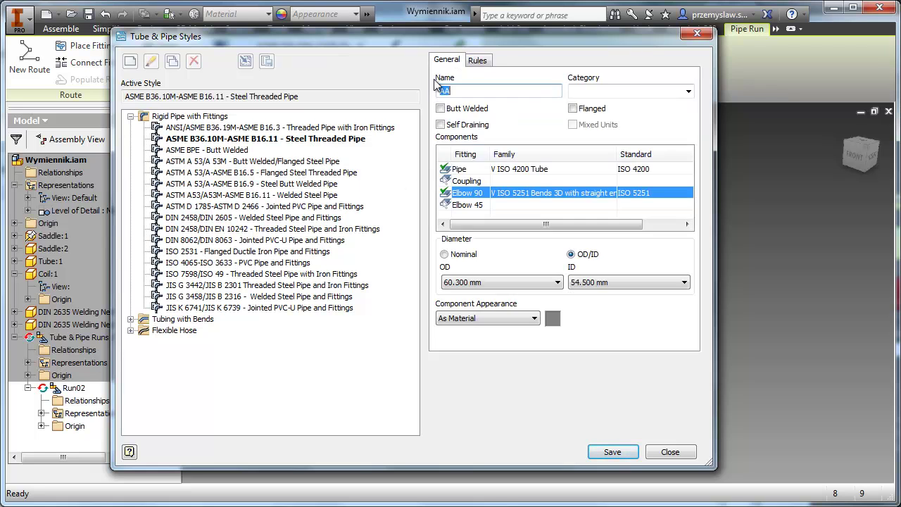
click(613, 452)
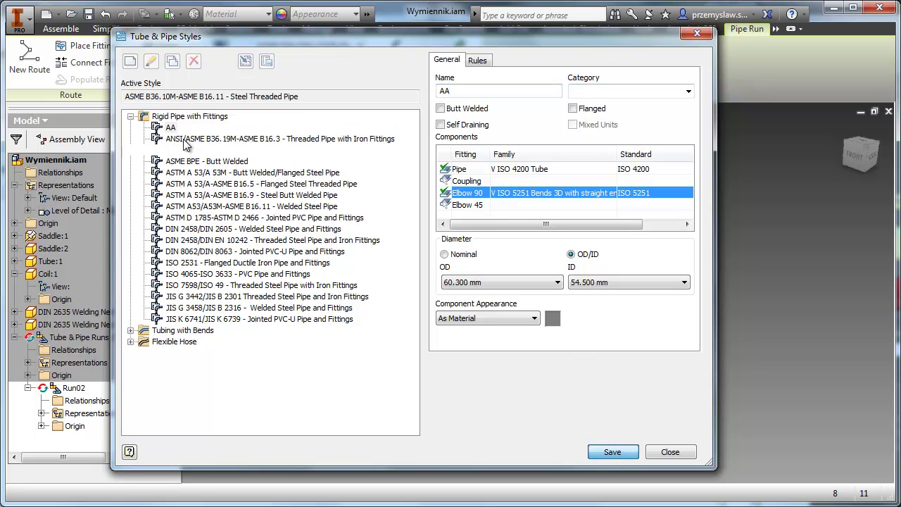
right_click(181, 128)
click(183, 133)
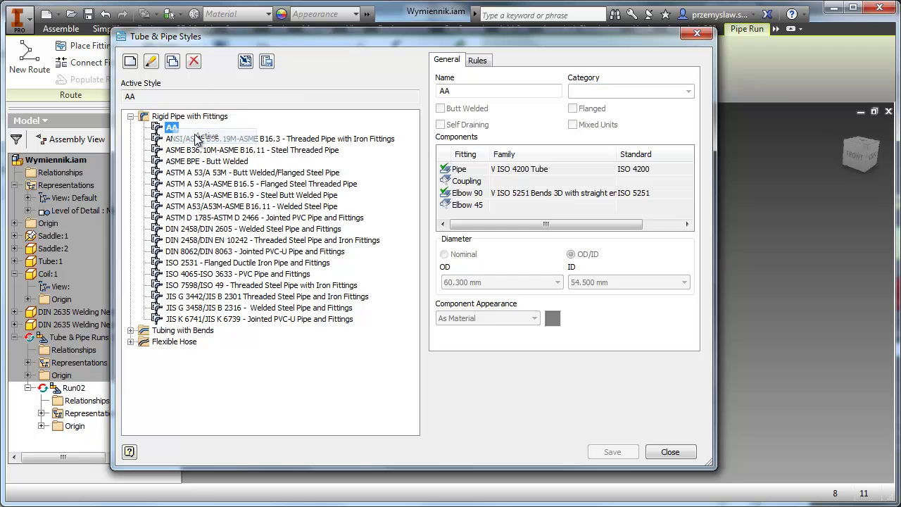
click(670, 452)
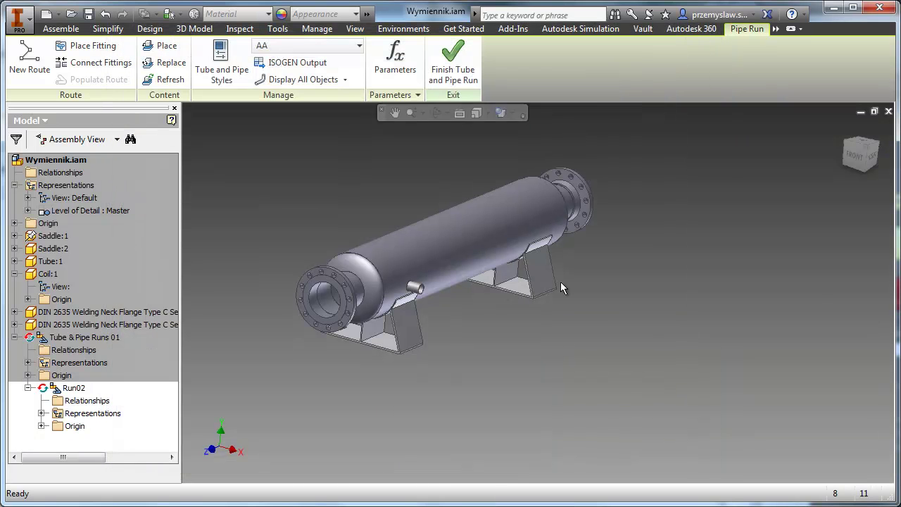
Select the AA style for the run and create a new route part with the default file name and location.
click(285, 49)
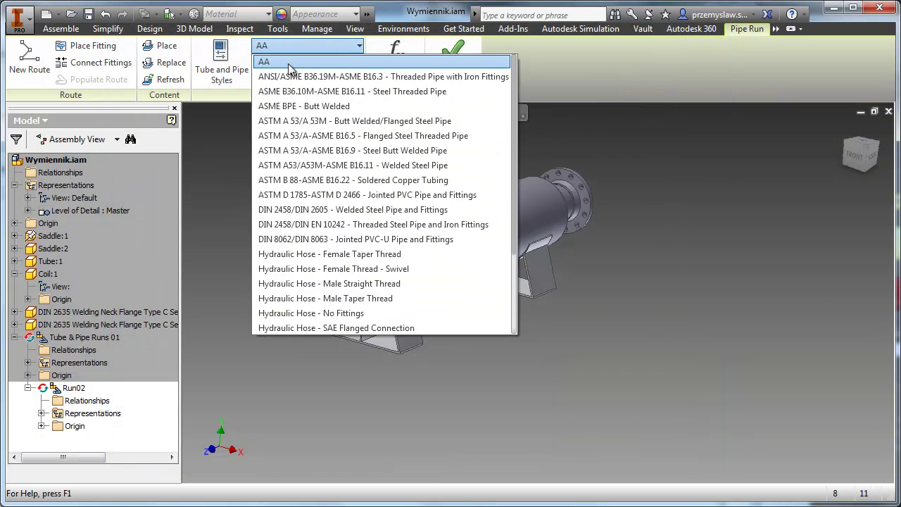
click(285, 61)
click(30, 56)
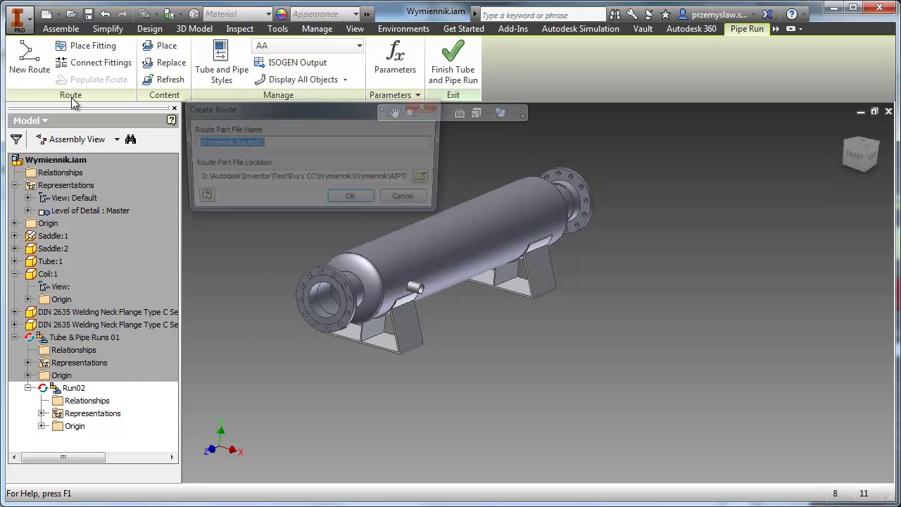
click(354, 201)
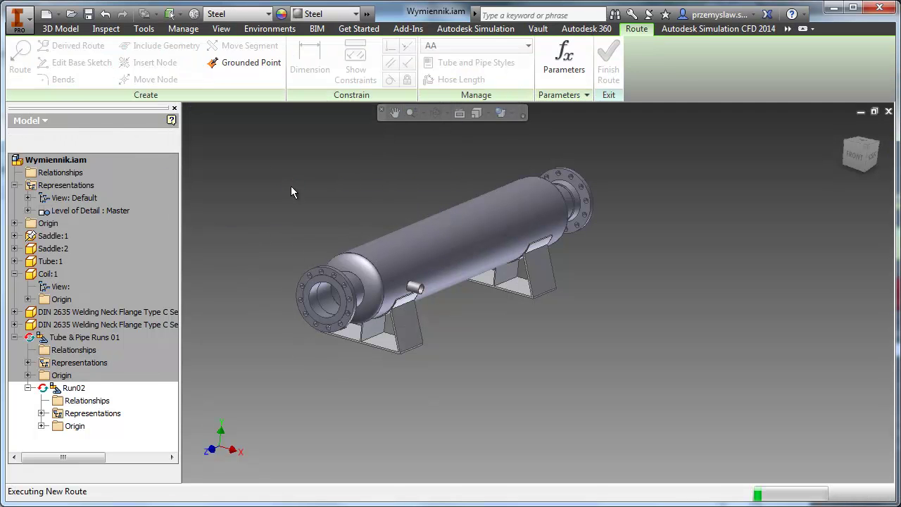
Start the route at the coil's open pipe end and extend it 600 mm straight outward along the pipe axis.
right_click(295, 178)
click(301, 137)
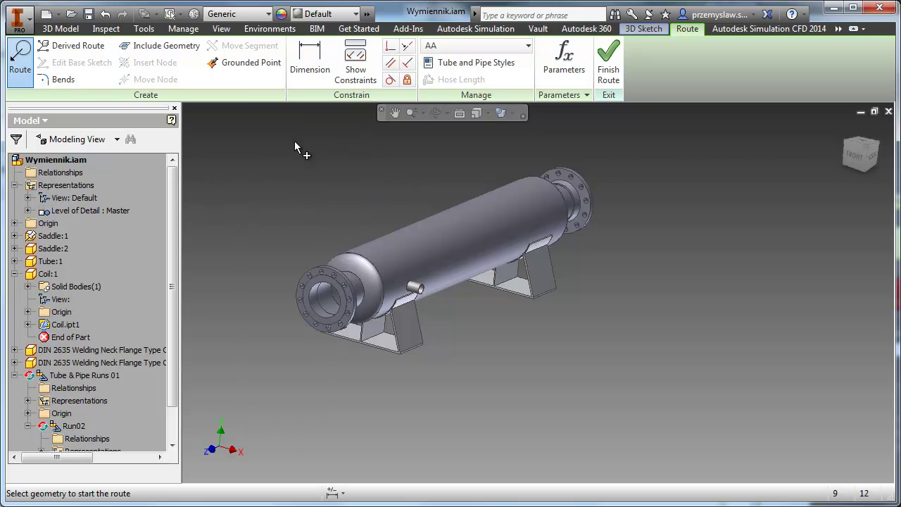
right_click(271, 202)
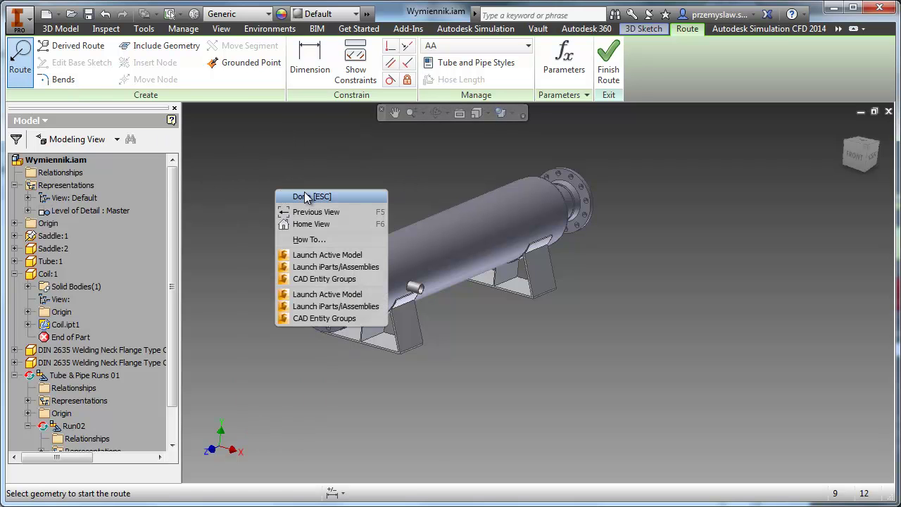
click(293, 195)
scroll(419, 292, up, 5)
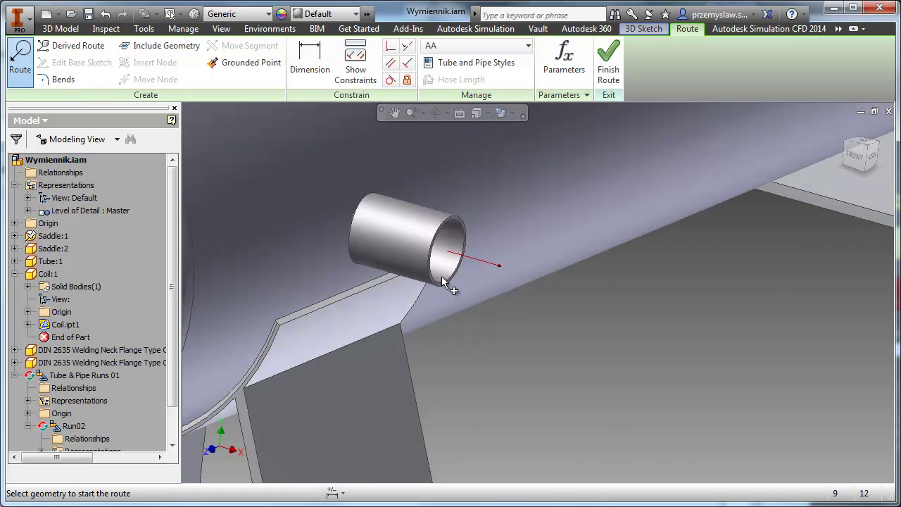
click(442, 285)
scroll(517, 327, down, 5)
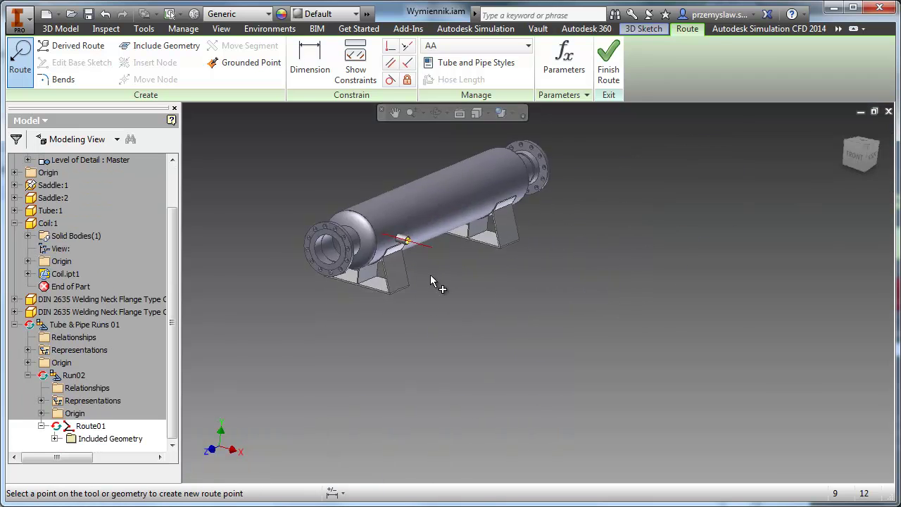
scroll(424, 237, up, 4)
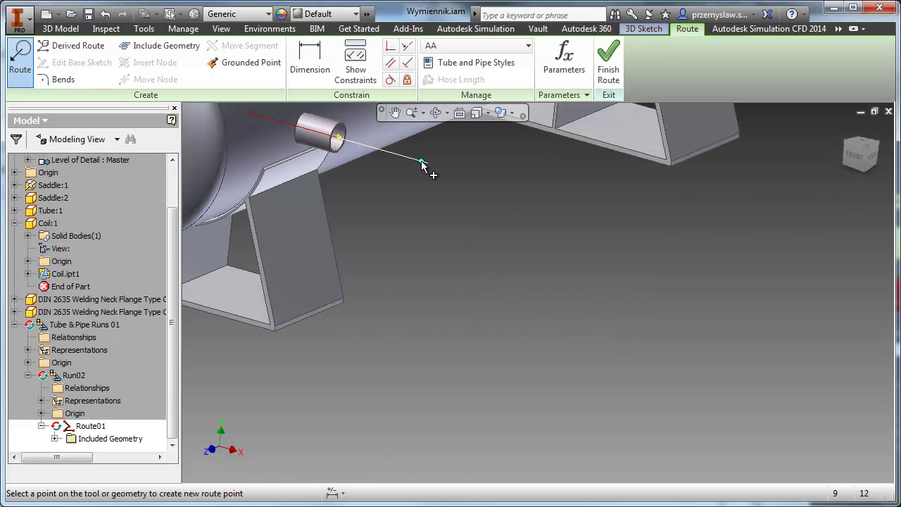
text(600)
key(Return)
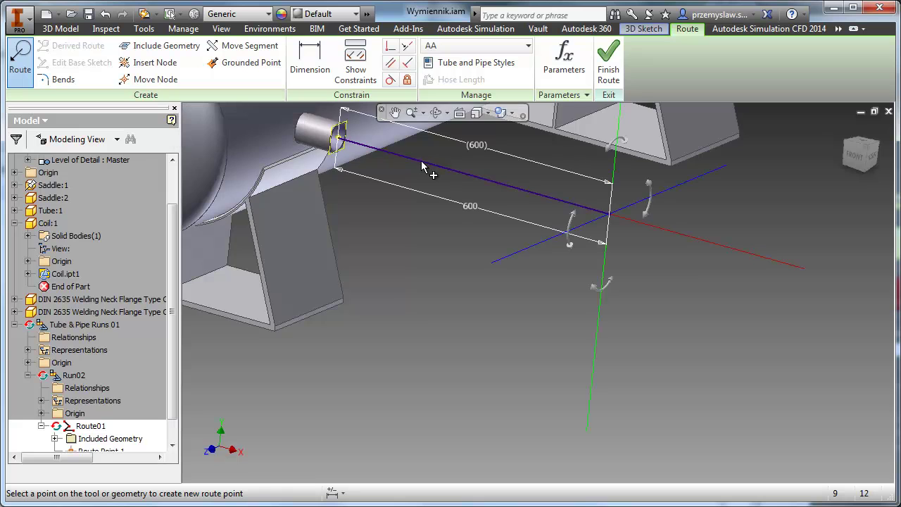
Continue the route with a 450 mm segment parallel to the exchanger shell towards the far saddle, followed by a 550 mm segment straight down.
scroll(602, 292, down, 2)
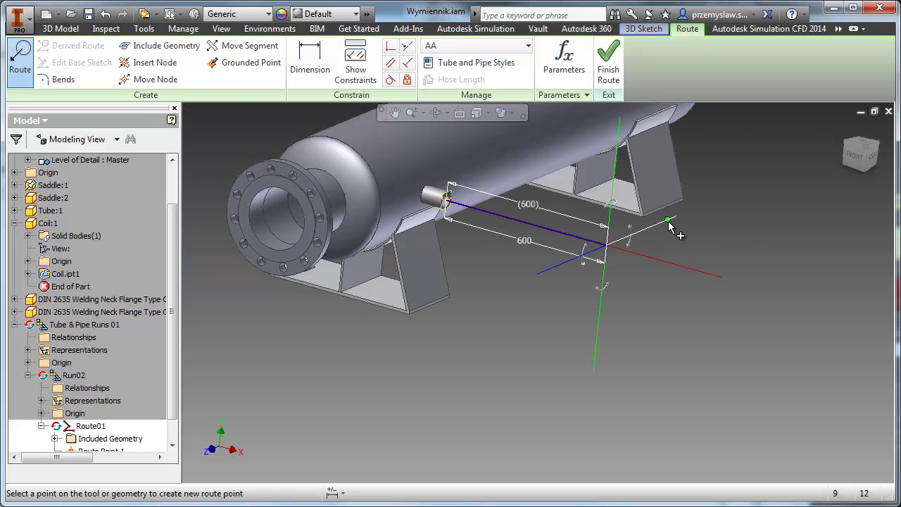
click(669, 222)
text(150)
key(Return)
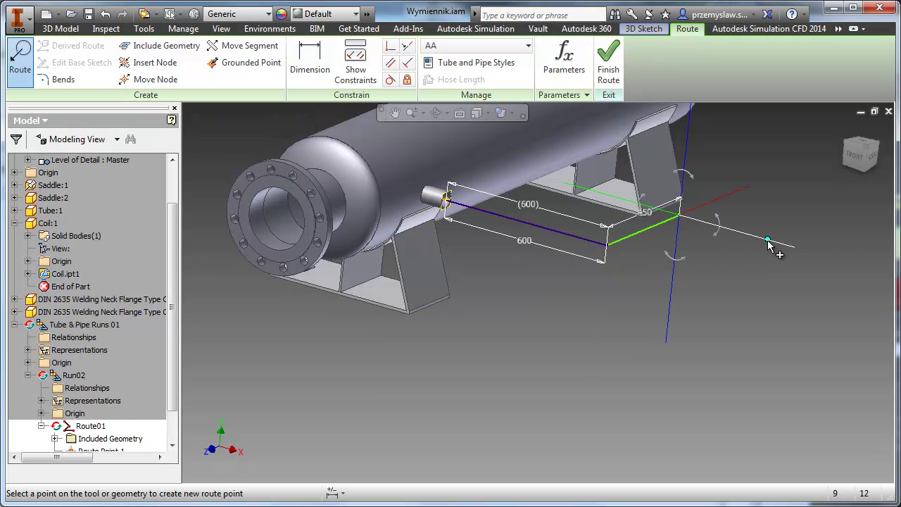
click(667, 326)
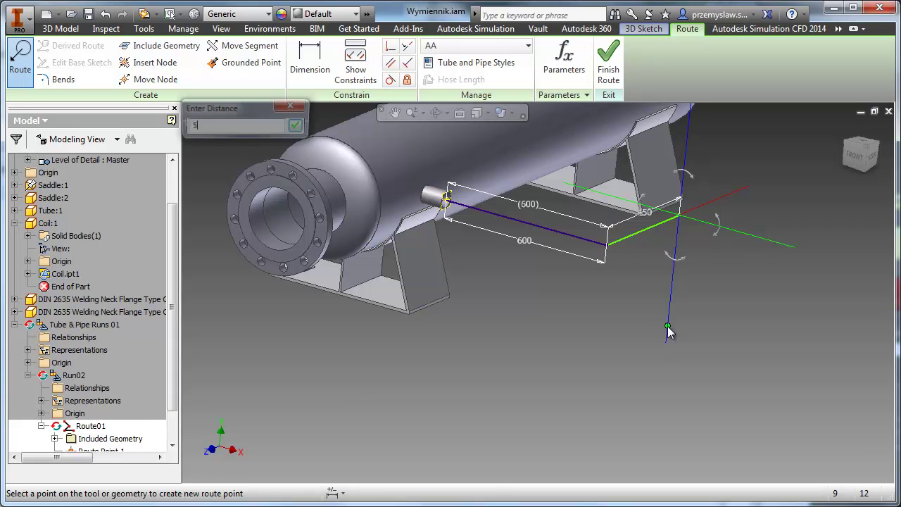
text(550)
key(Return)
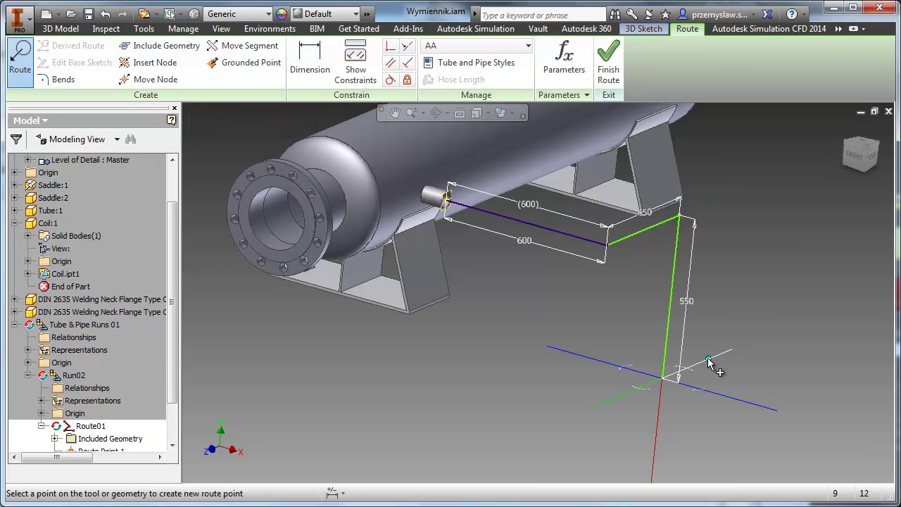
Add a final 800 mm horizontal segment parallel to the shell from the lower route point and finish the route.
click(709, 361)
text(800)
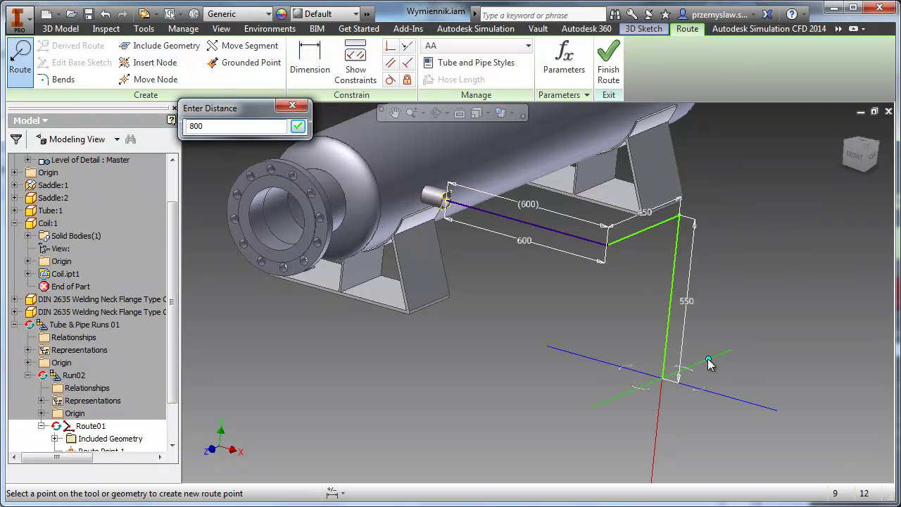
key(Return)
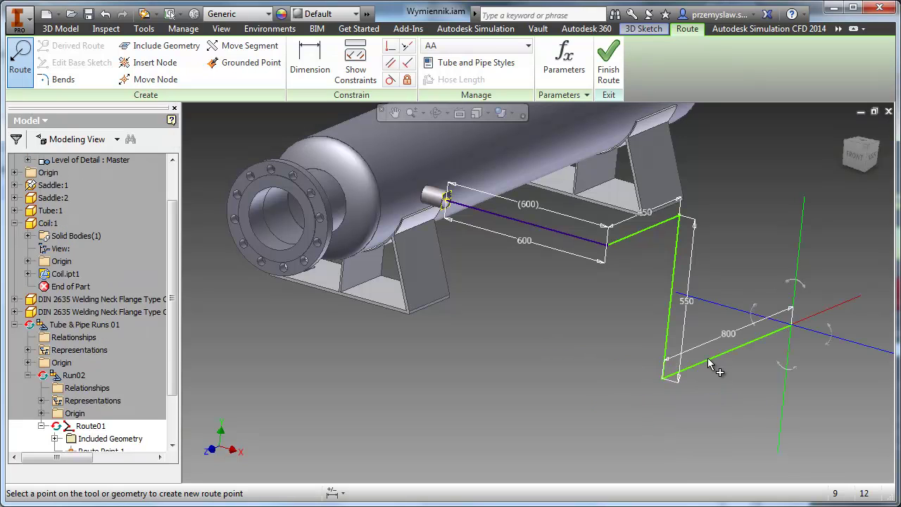
right_click(620, 345)
click(669, 349)
right_click(551, 311)
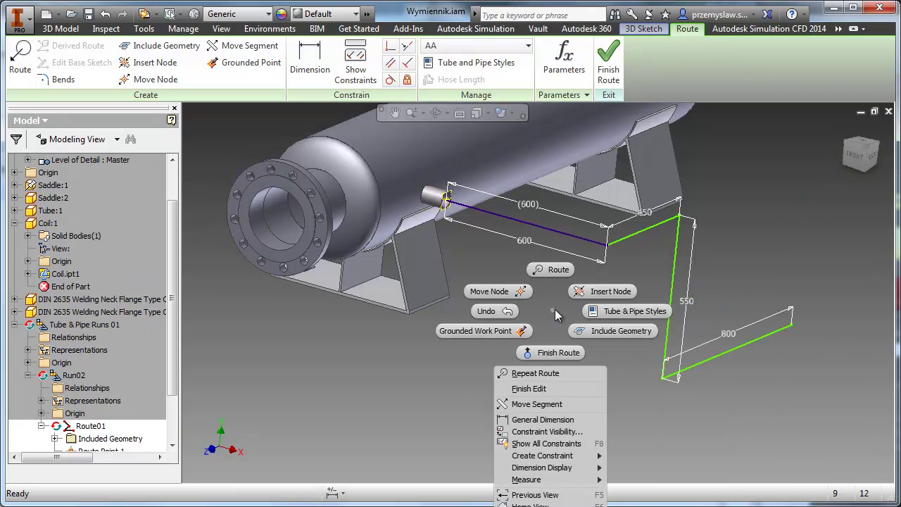
click(557, 334)
right_click(555, 333)
click(553, 374)
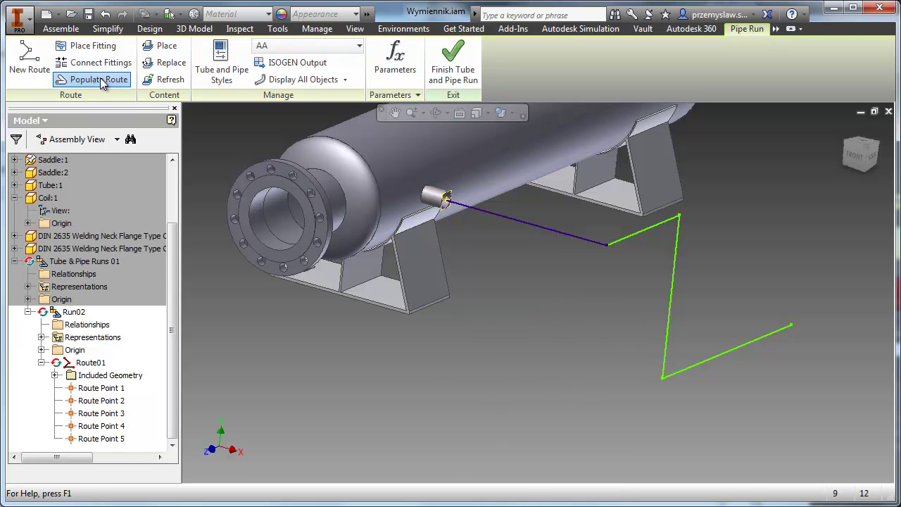
Populate the route with pipes and elbows, and finish the pipe run to return to the main assembly.
click(103, 81)
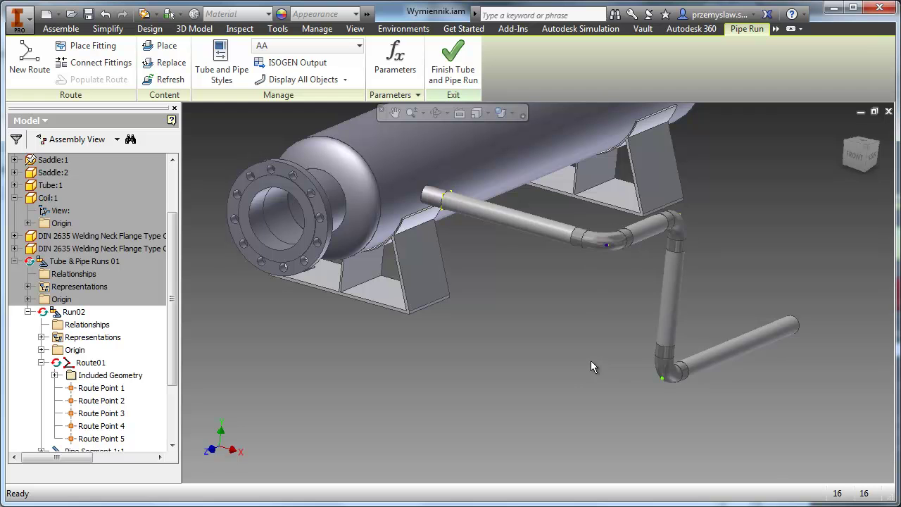
click(457, 76)
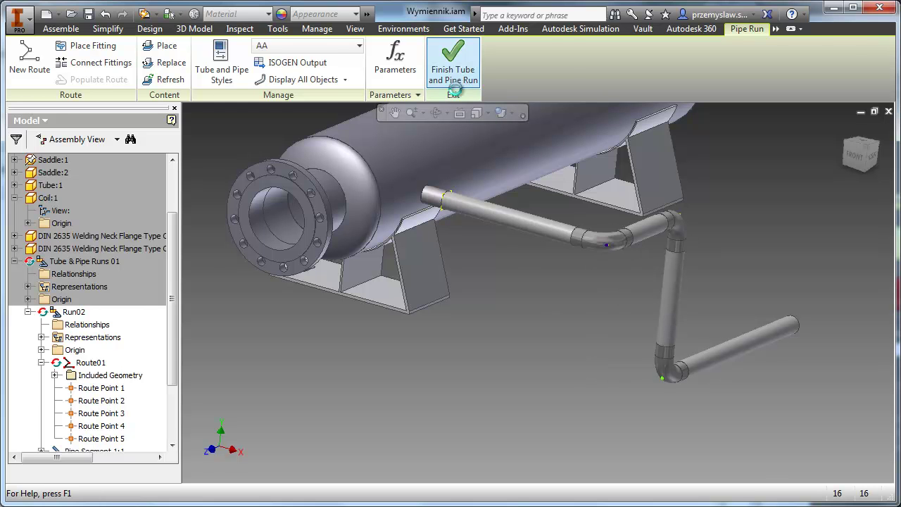
click(863, 65)
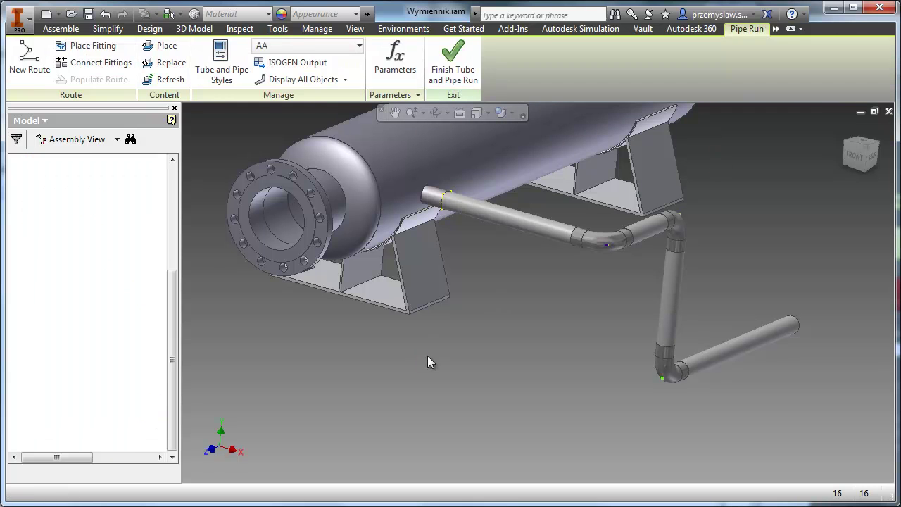
scroll(461, 356, down, 3)
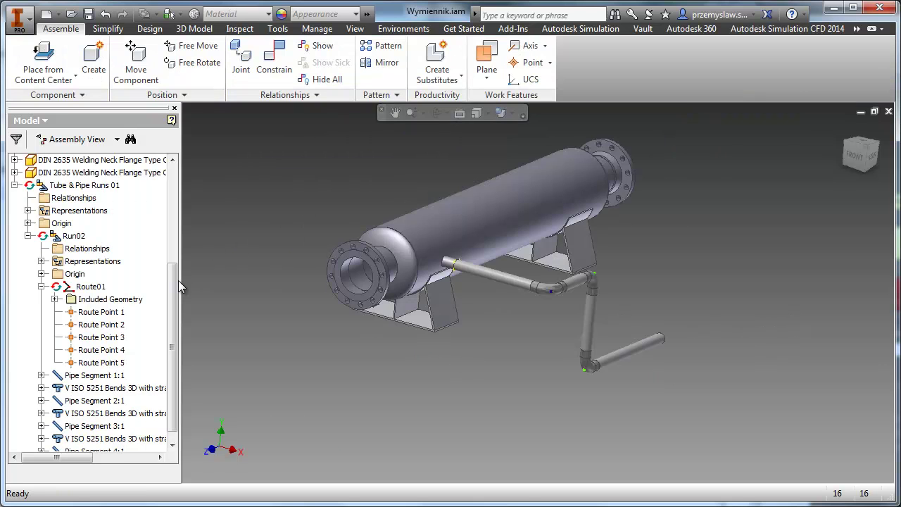
Highlight the Tube & Pipe Runs 01 assembly in the model tree and collapse its branch.
key(ctrl+a)
drag(173, 273, 178, 176)
click(269, 156)
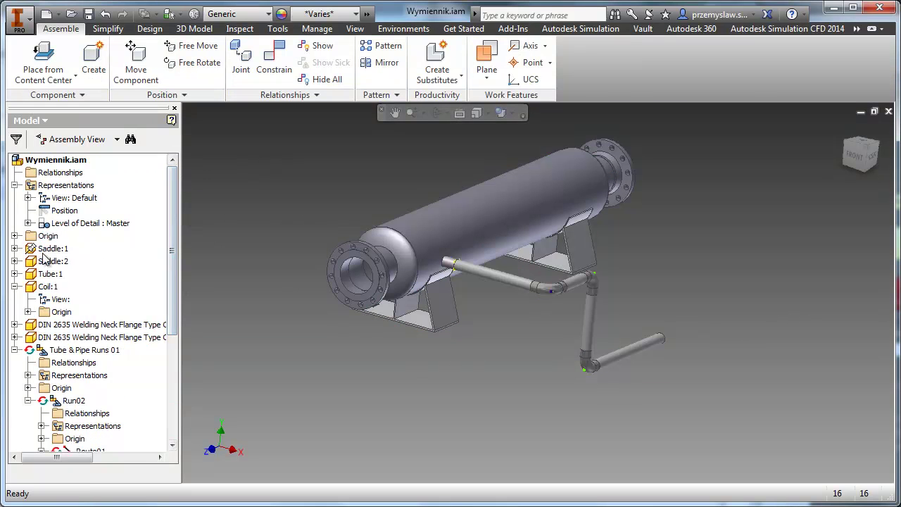
click(85, 350)
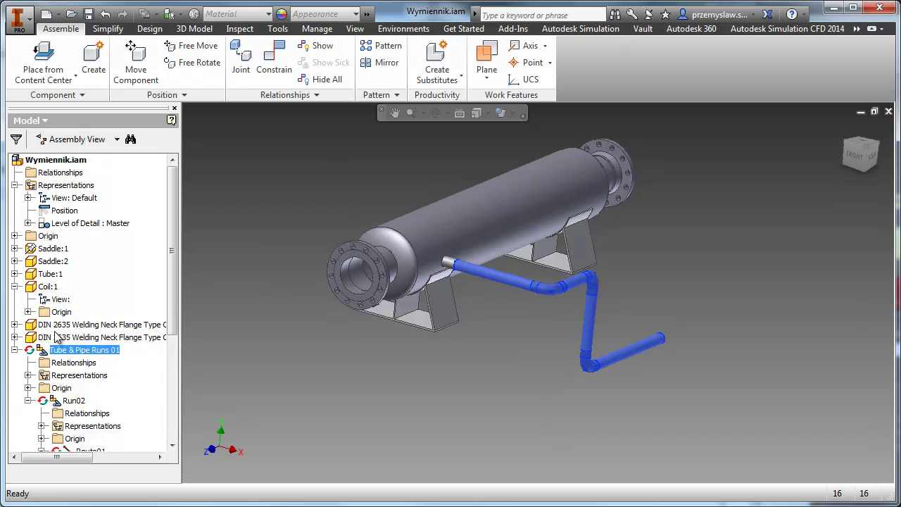
click(15, 350)
click(277, 334)
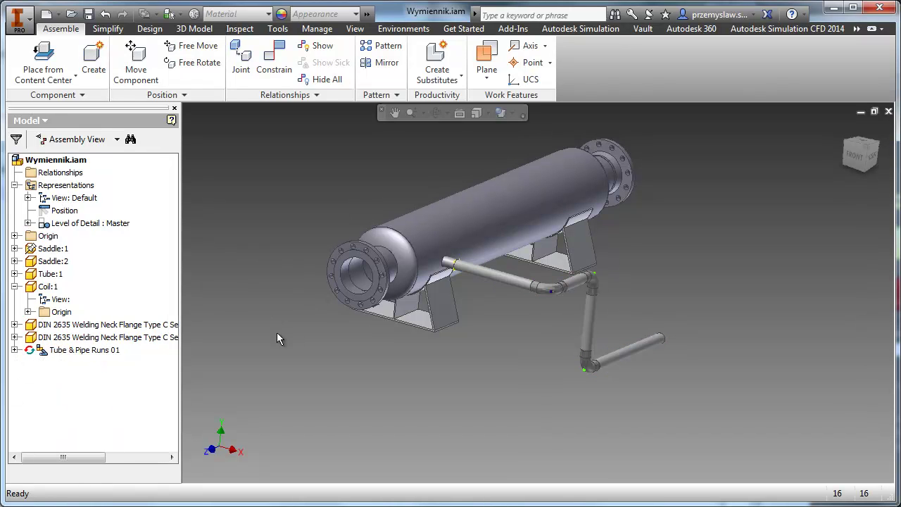
middle_drag(257, 285, 246, 260)
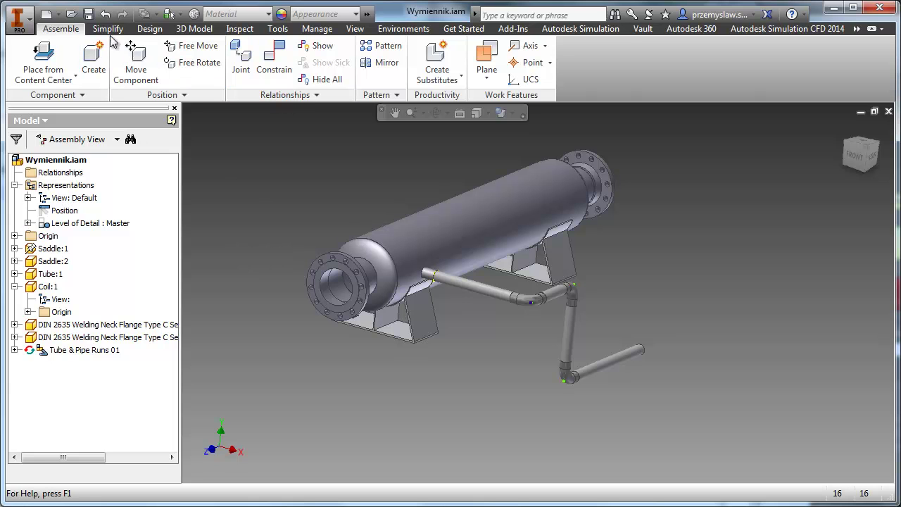
Open the Bill of Materials of the Wymiennik.iam assembly and move its window so the whole dialog is in view.
click(317, 29)
click(142, 62)
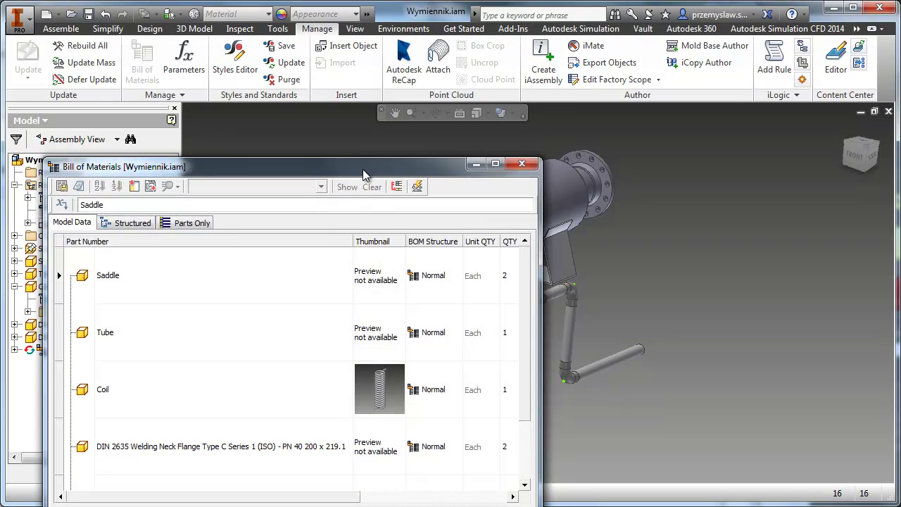
drag(362, 169, 353, 50)
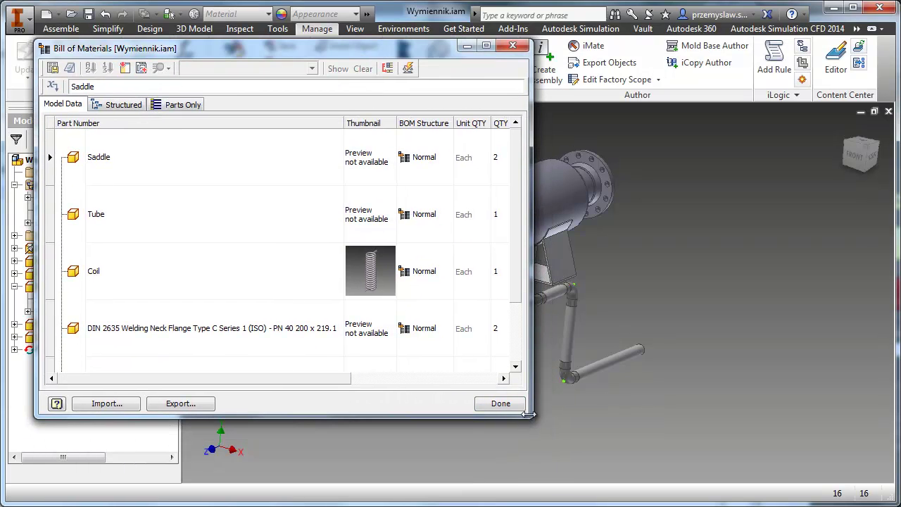